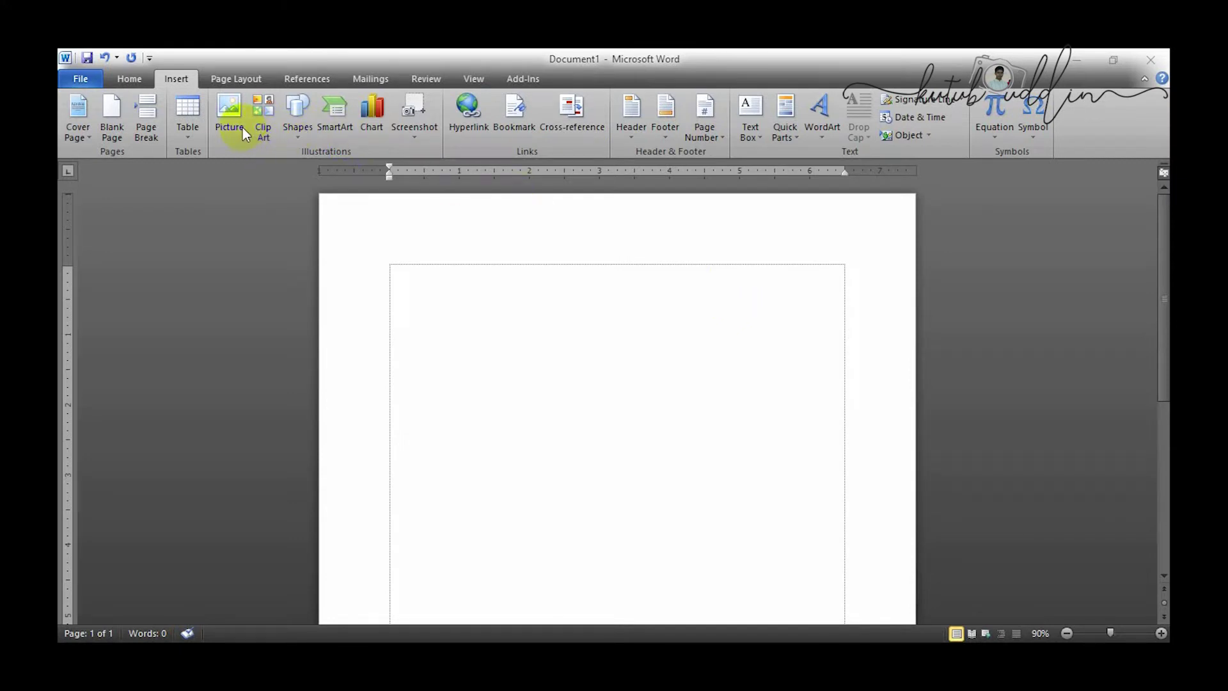
# Search clip art for 'Car' across all media file types.
pyautogui.click(224, 121)
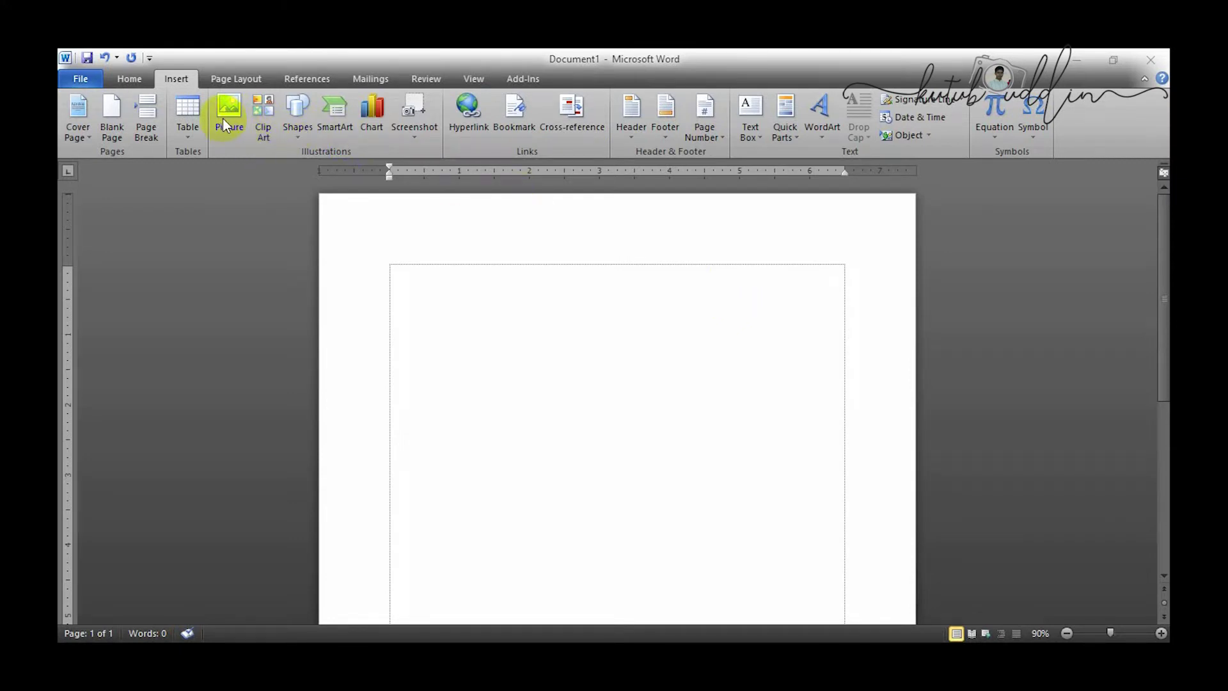
pyautogui.click(261, 114)
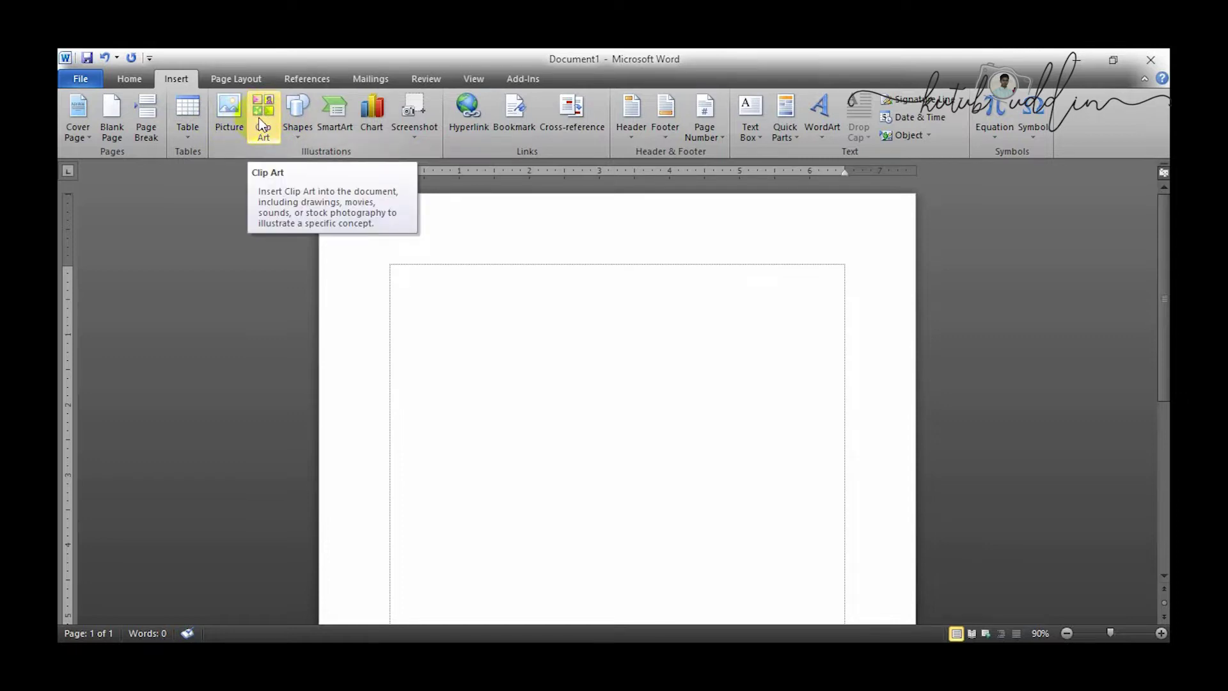
pyautogui.click(258, 117)
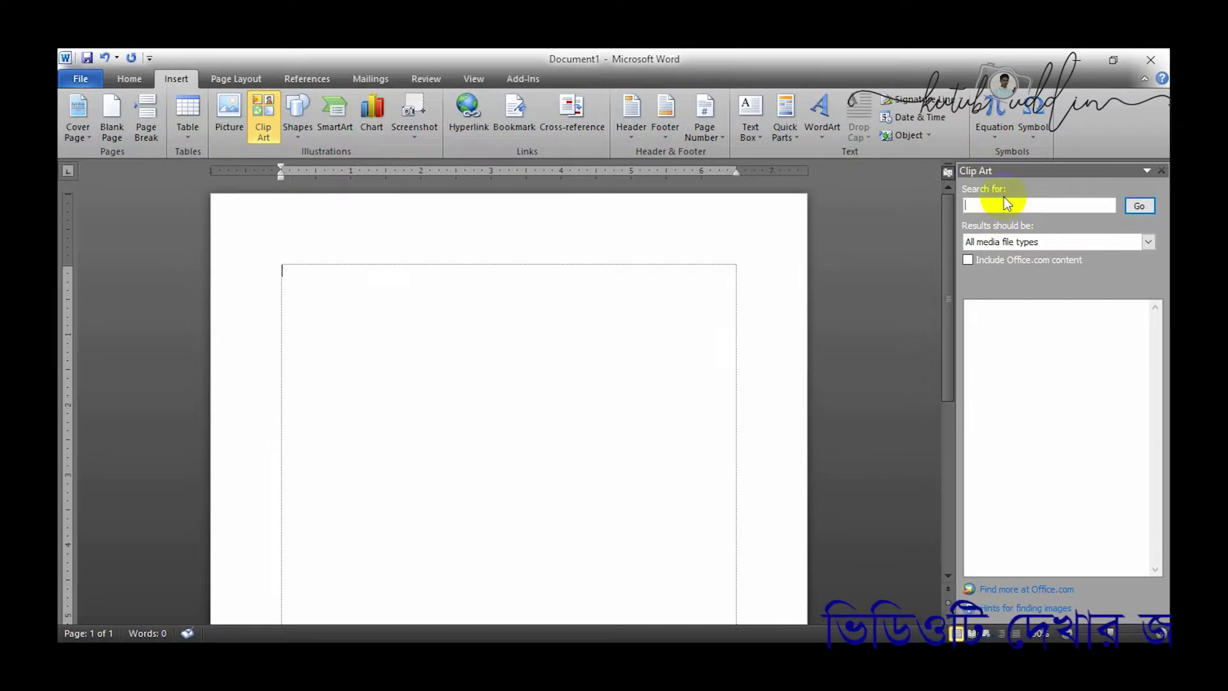
pyautogui.write('Car')
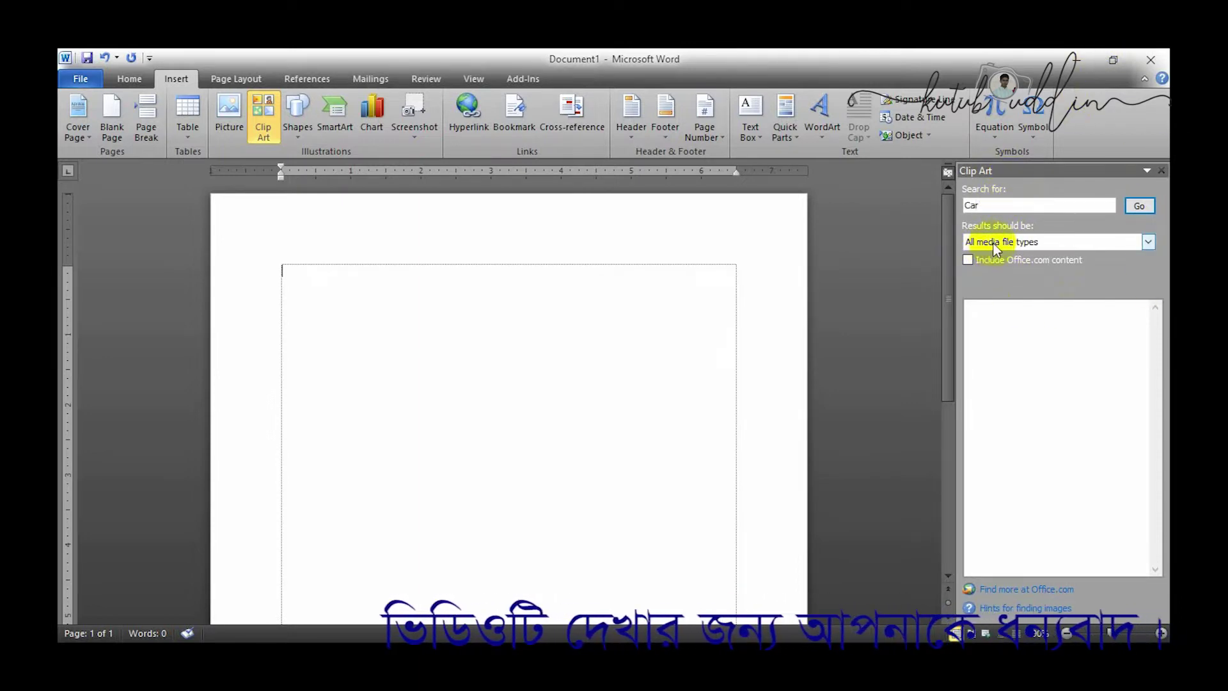
pyautogui.click(1050, 247)
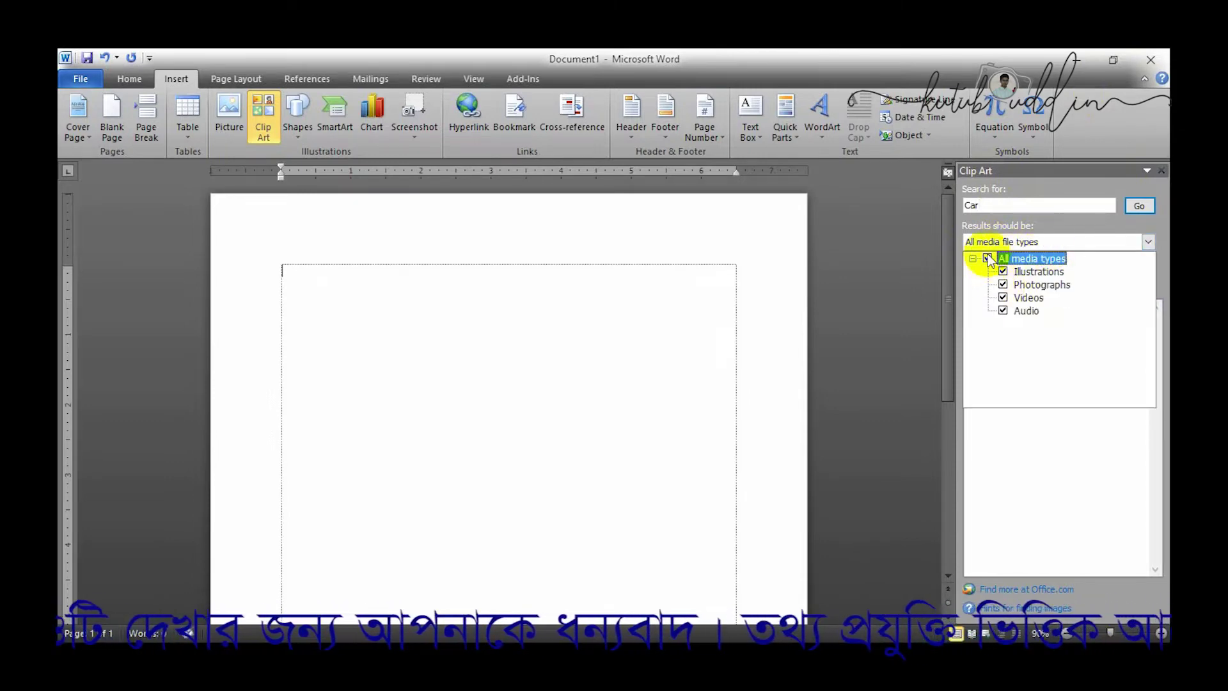
pyautogui.click(1148, 242)
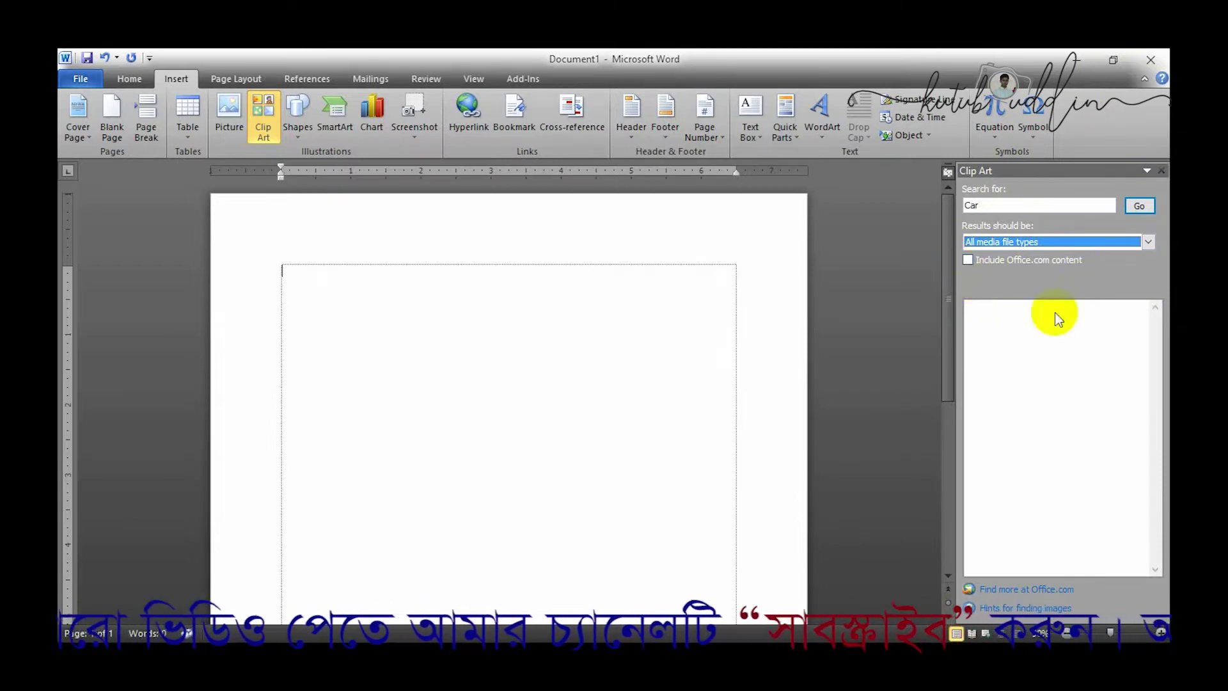
# Insert the racing-car clip from the Car results, then close the pane and delete the picture.
pyautogui.click(1142, 208)
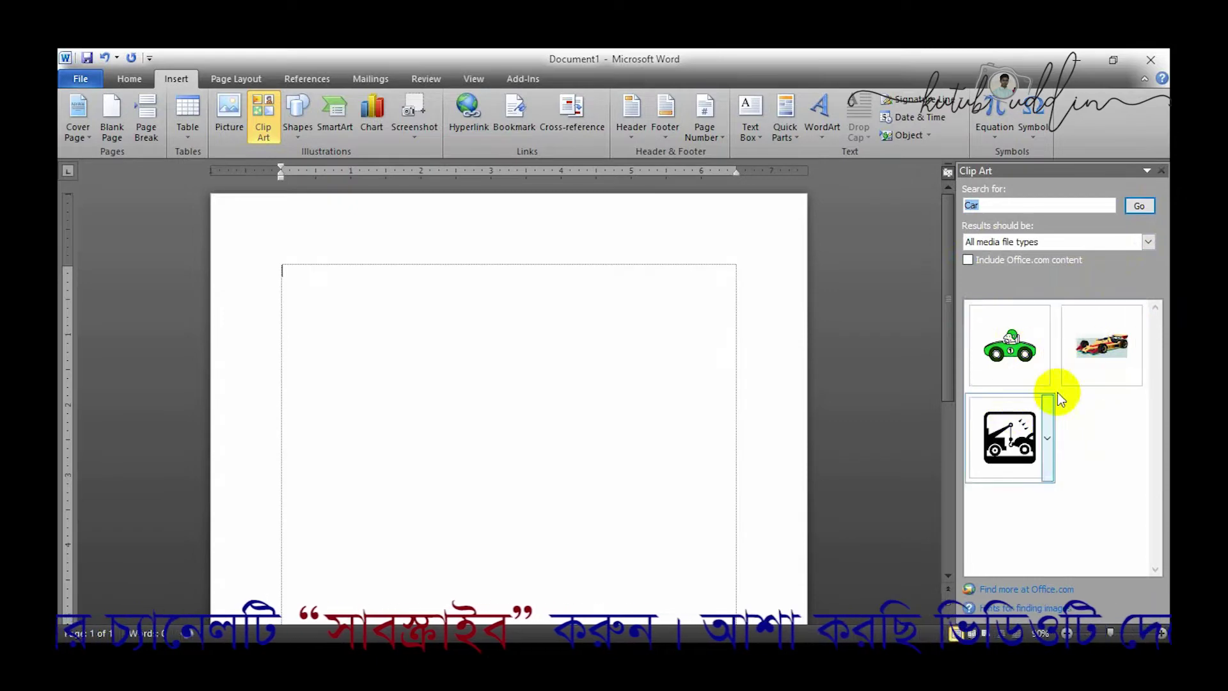
pyautogui.click(1086, 350)
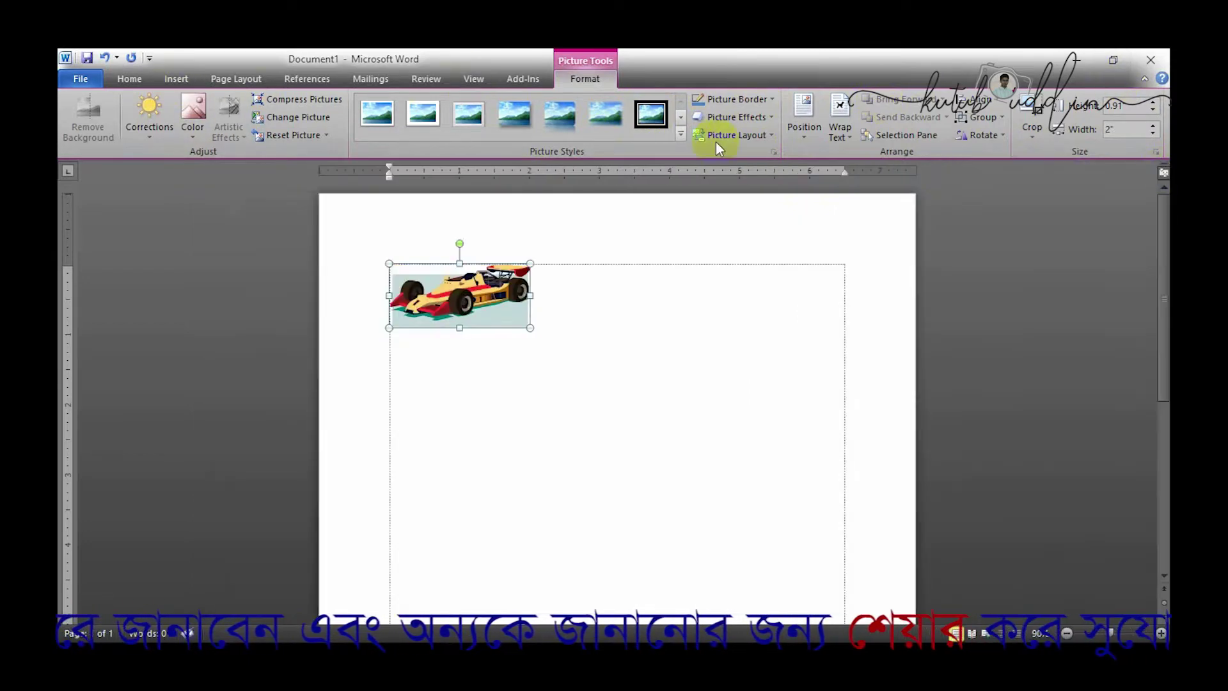
pyautogui.click(1161, 170)
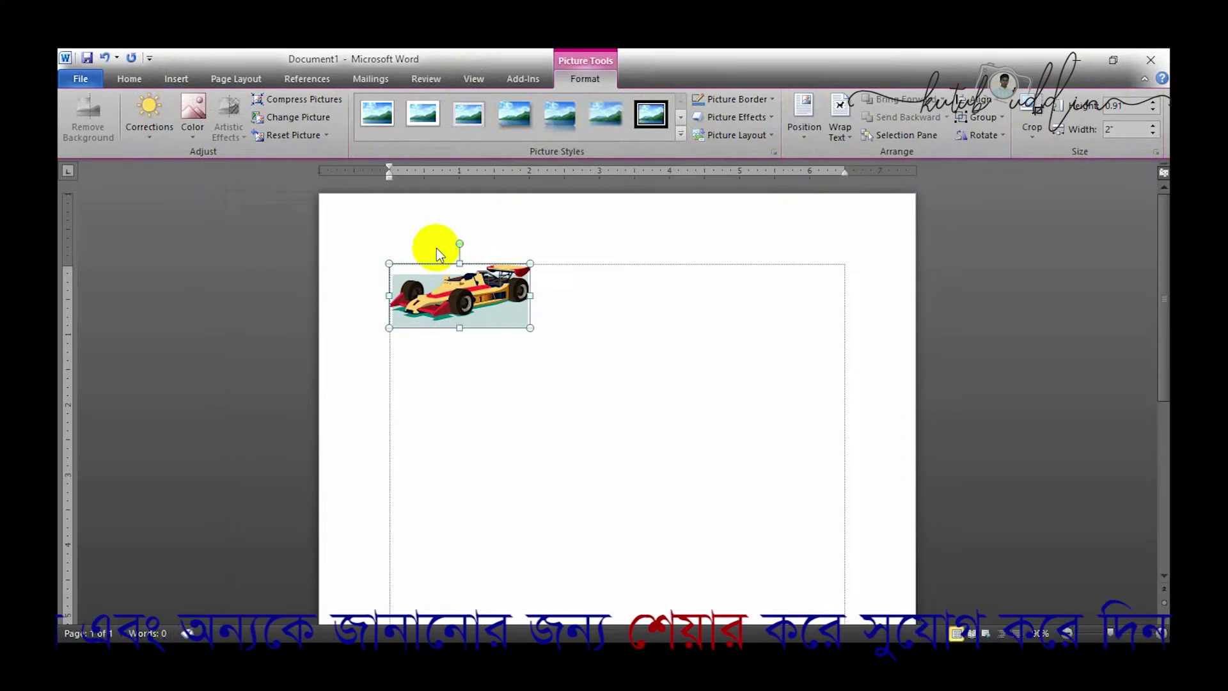
pyautogui.press('Delete')
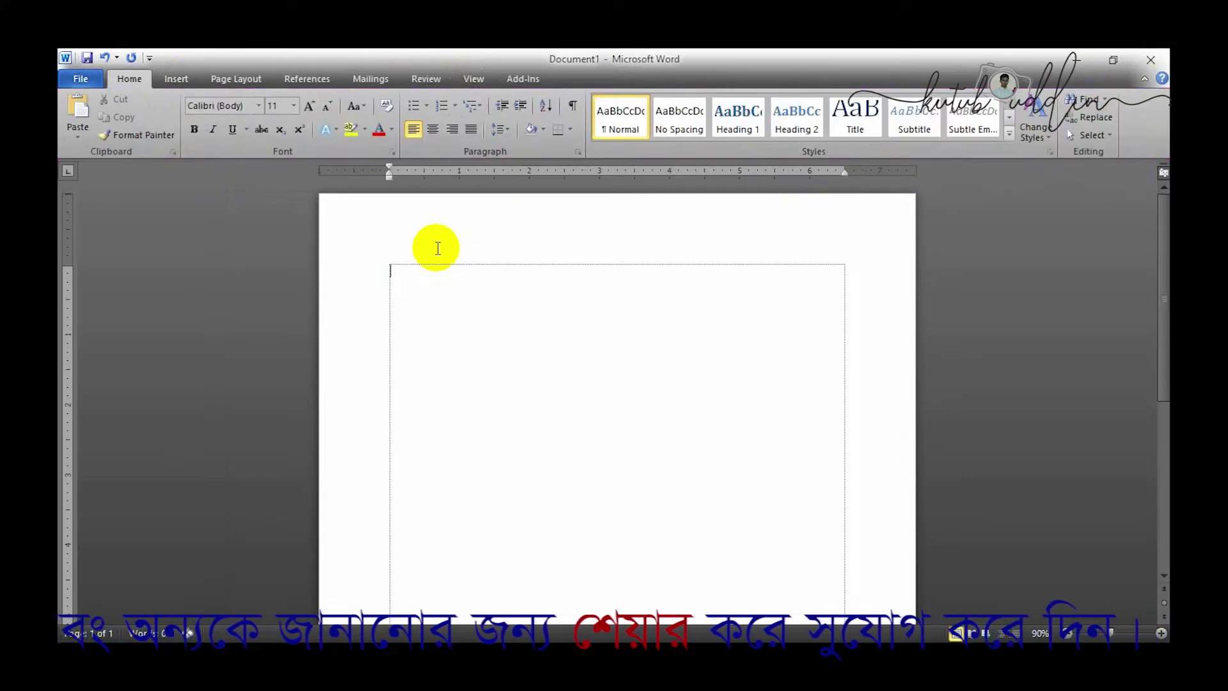
pyautogui.click(170, 84)
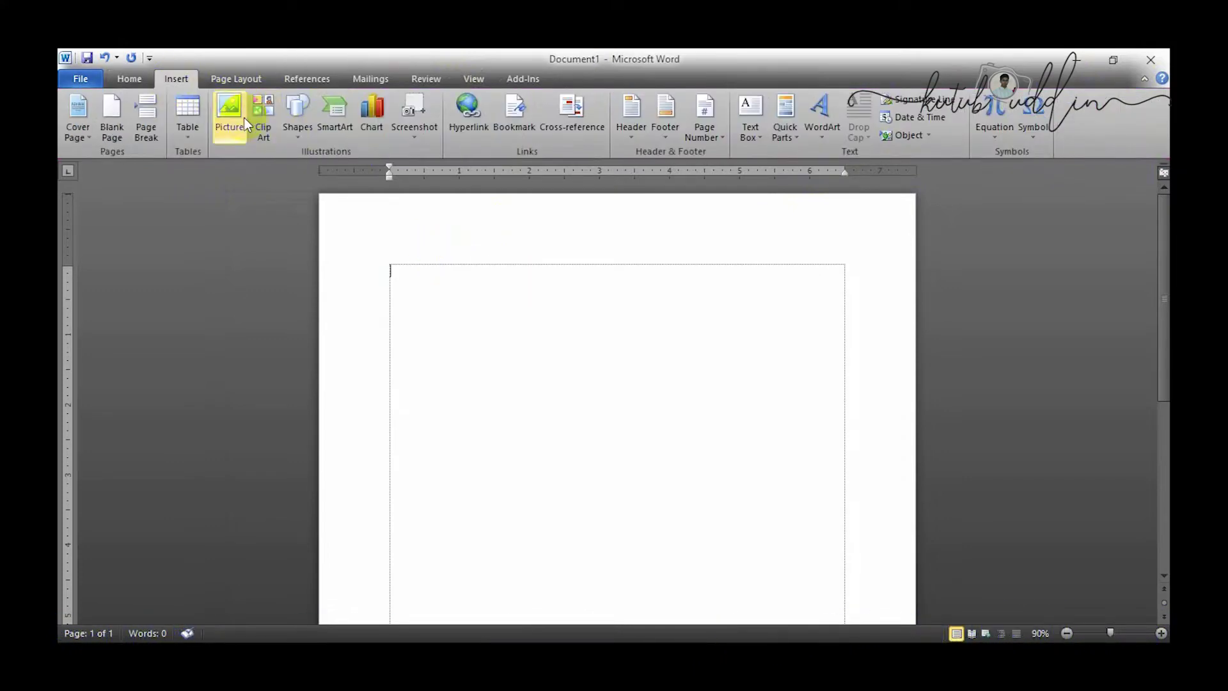
pyautogui.click(301, 134)
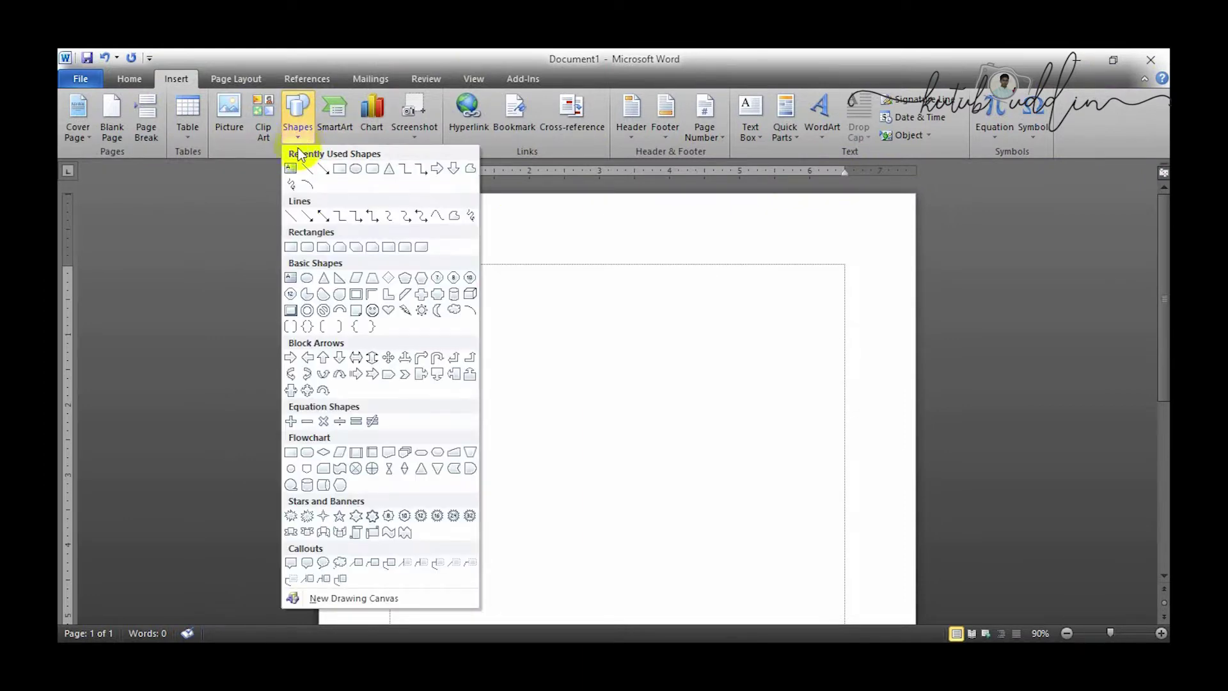
pyautogui.click(357, 171)
pyautogui.moveTo(428, 277)
pyautogui.mouseDown()
pyautogui.moveTo(540, 391)
pyautogui.moveTo(630, 446)
pyautogui.mouseUp()
pyautogui.click(542, 362)
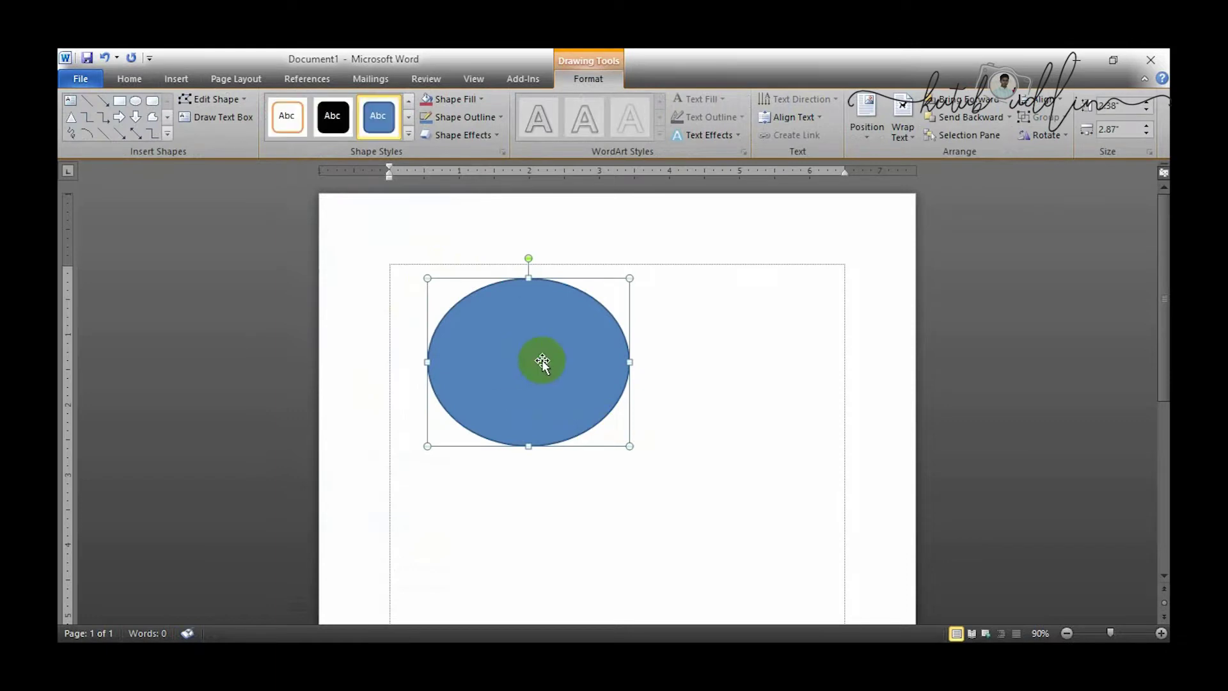
pyautogui.click(544, 331)
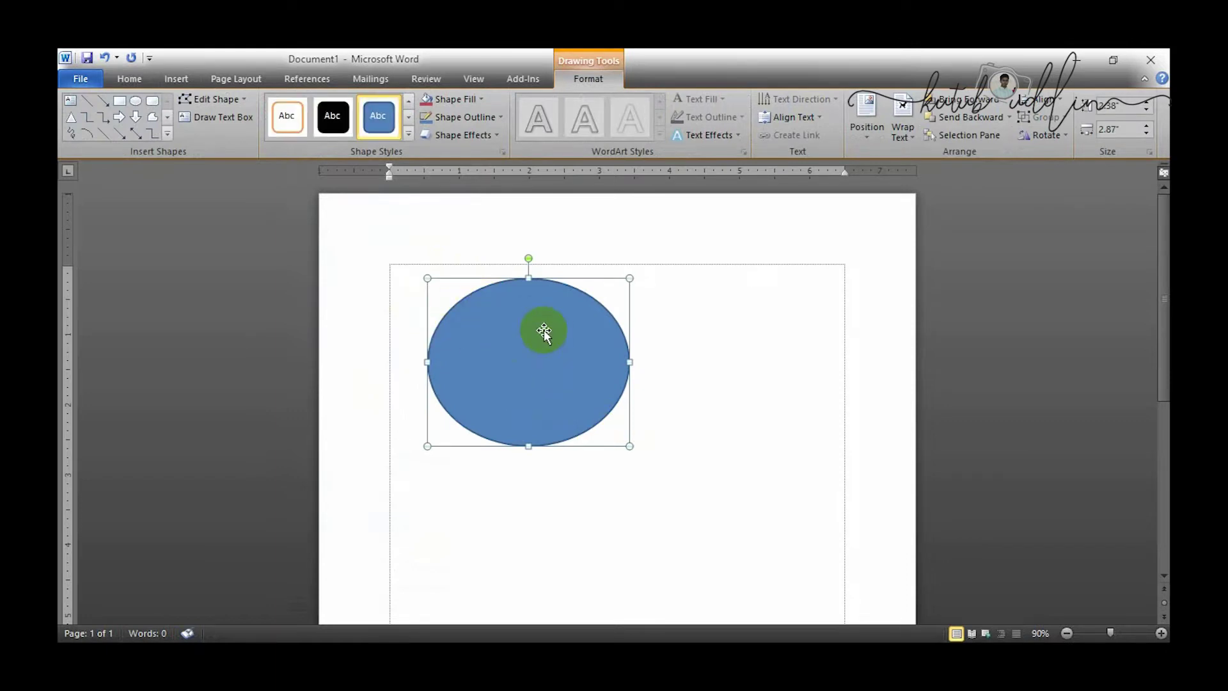
pyautogui.press('Delete')
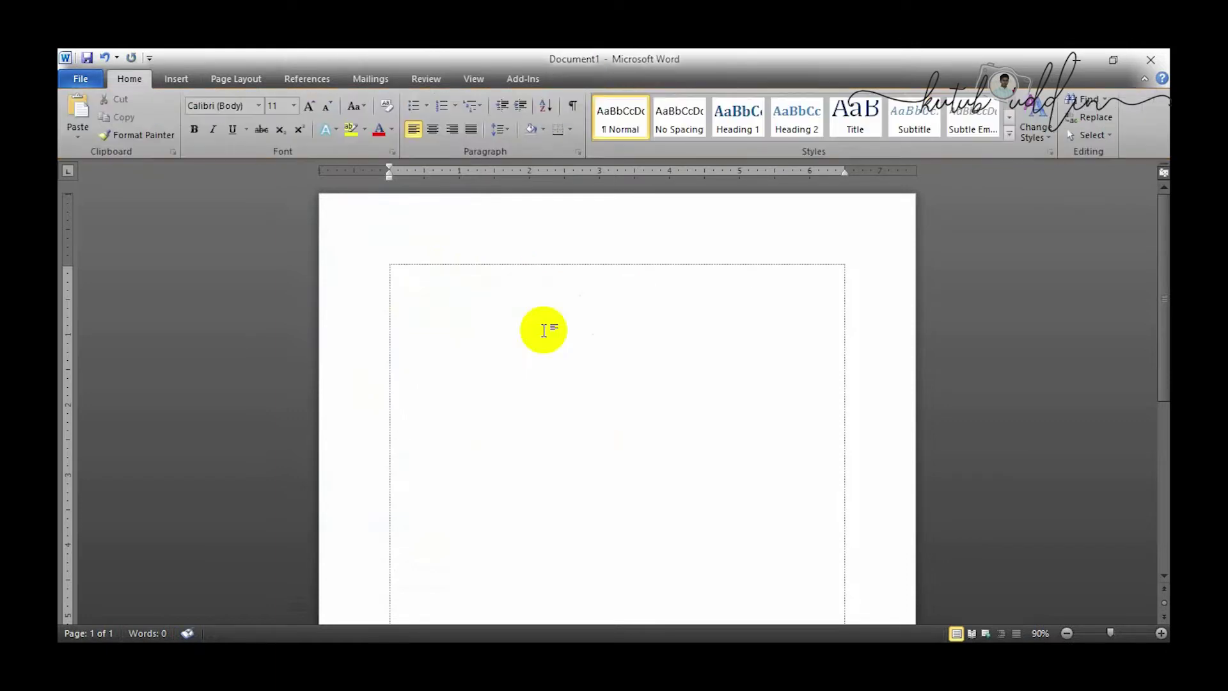
# Draw a 2.19-inch blue Oval circle near the top-left of the page.
pyautogui.click(174, 80)
pyautogui.click(296, 140)
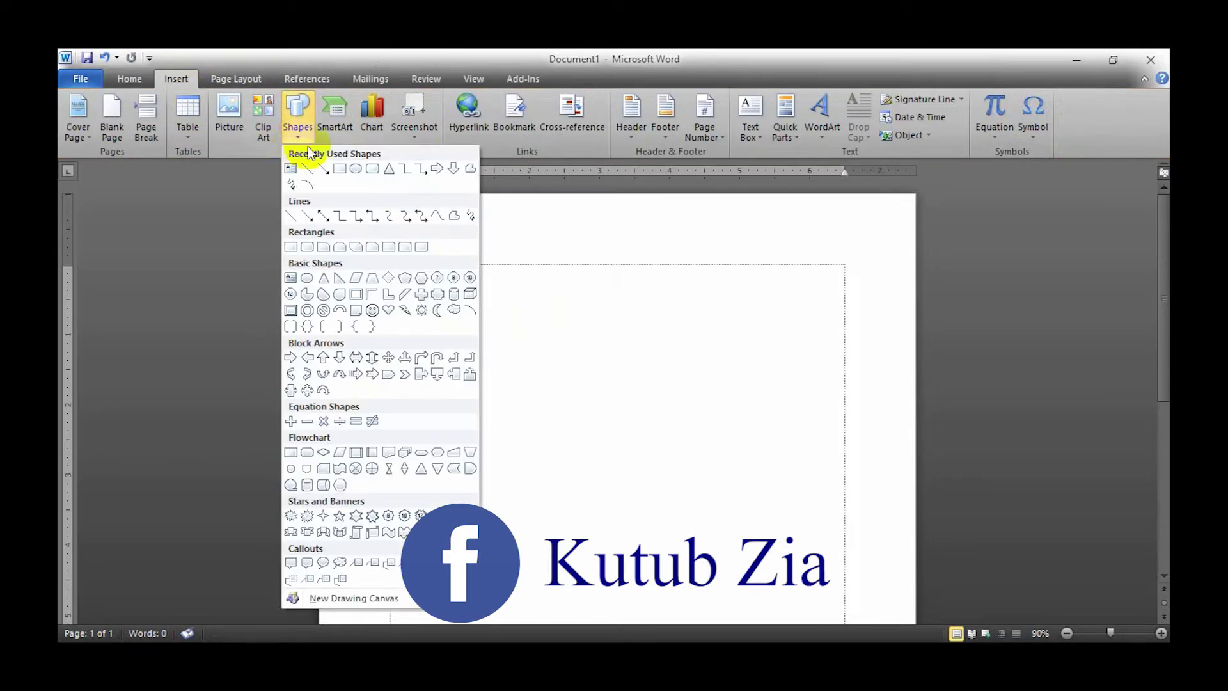
pyautogui.click(357, 169)
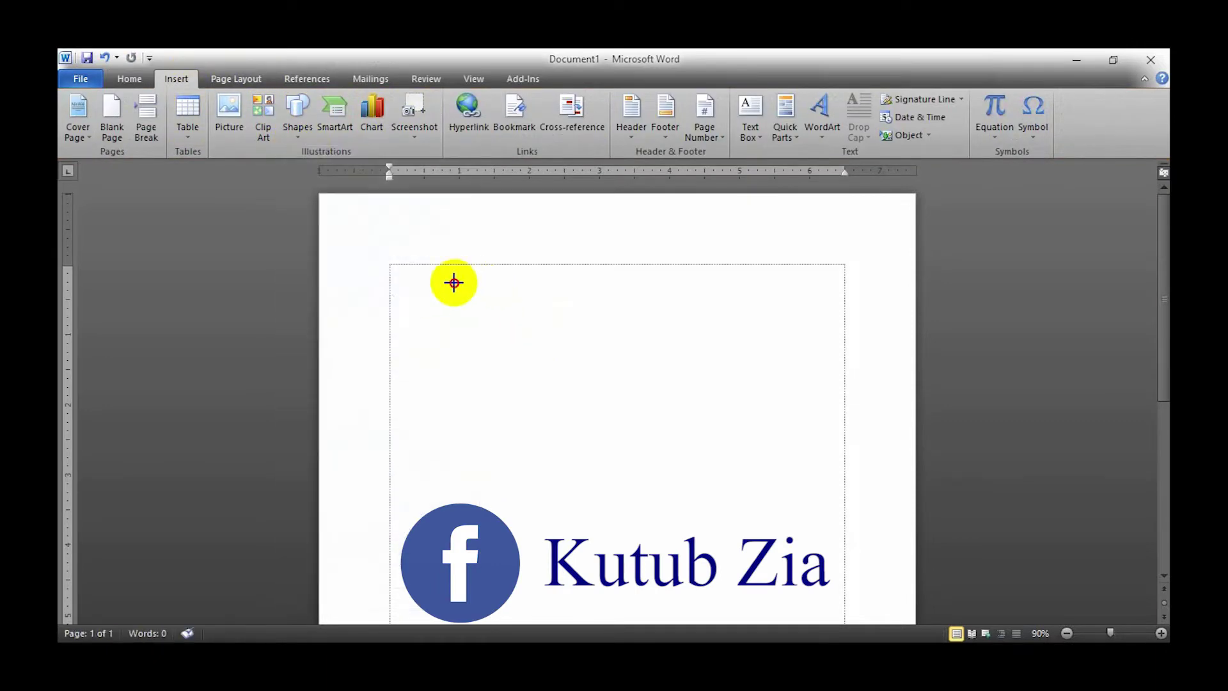
pyautogui.moveTo(454, 282); pyautogui.dragTo(640, 469)
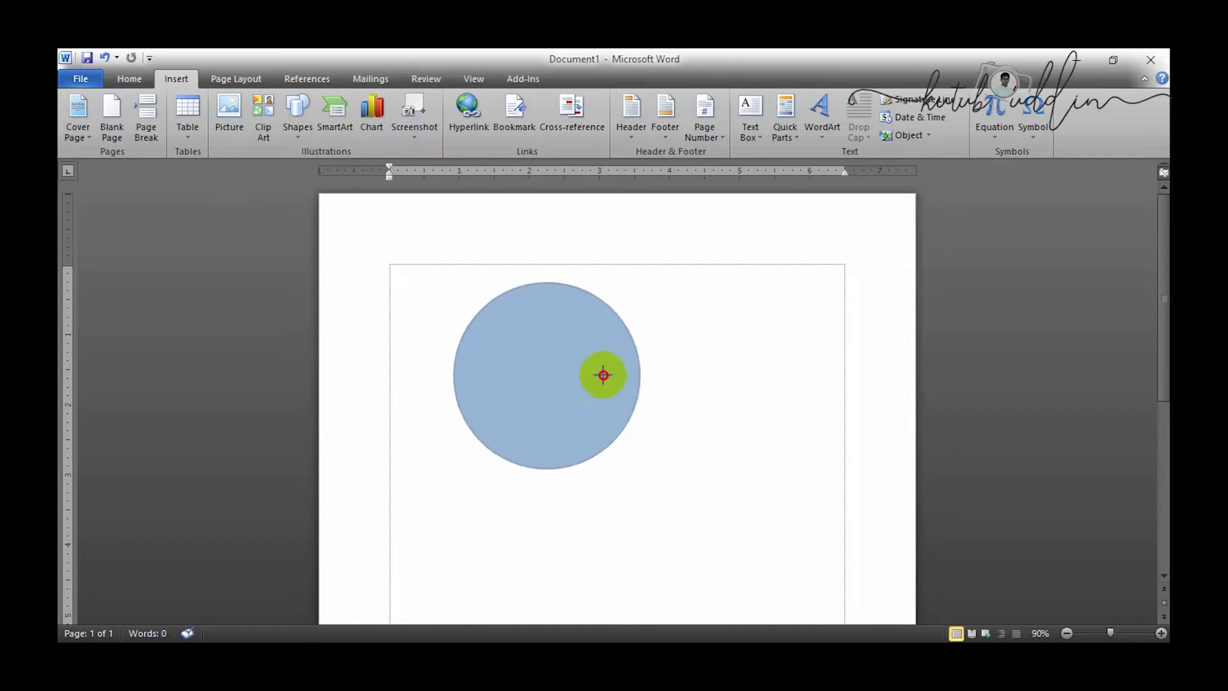
pyautogui.moveTo(603, 375)
pyautogui.mouseDown()
pyautogui.moveTo(616, 436)
pyautogui.moveTo(631, 435)
pyautogui.moveTo(521, 345)
pyautogui.moveTo(636, 482)
pyautogui.moveTo(546, 352)
pyautogui.moveTo(601, 435)
pyautogui.mouseUp()
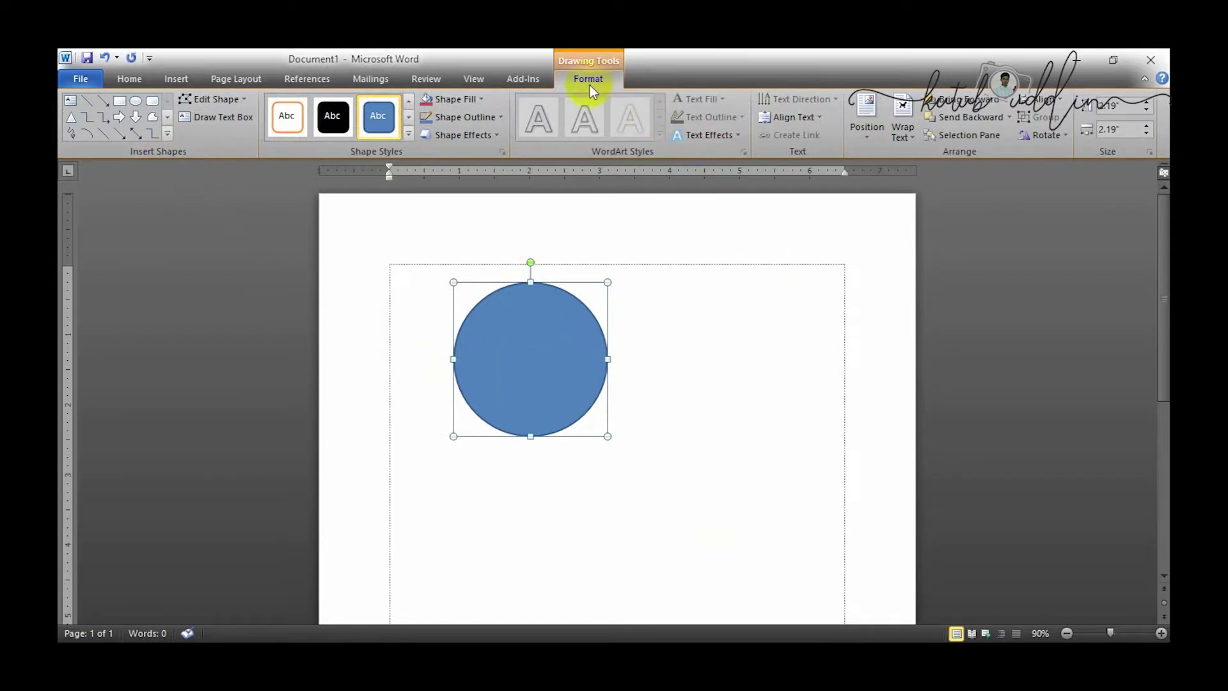
# Change the circle into a square using Change Shape.
pyautogui.click(167, 133)
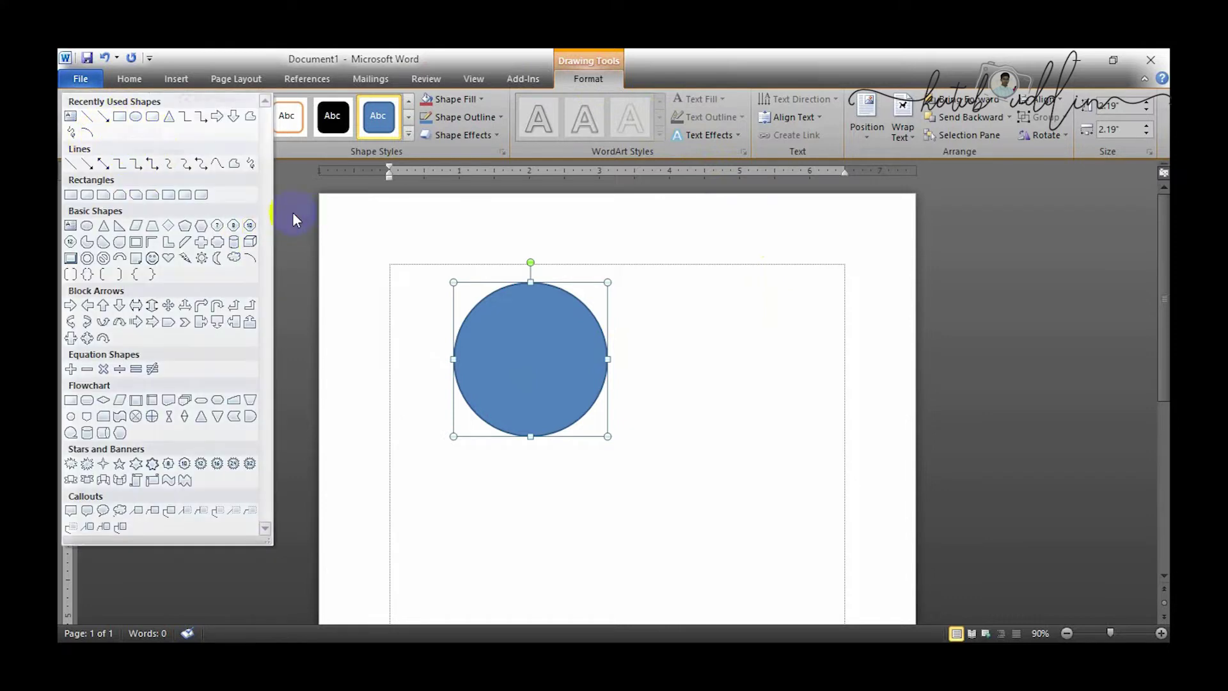
pyautogui.click(293, 214)
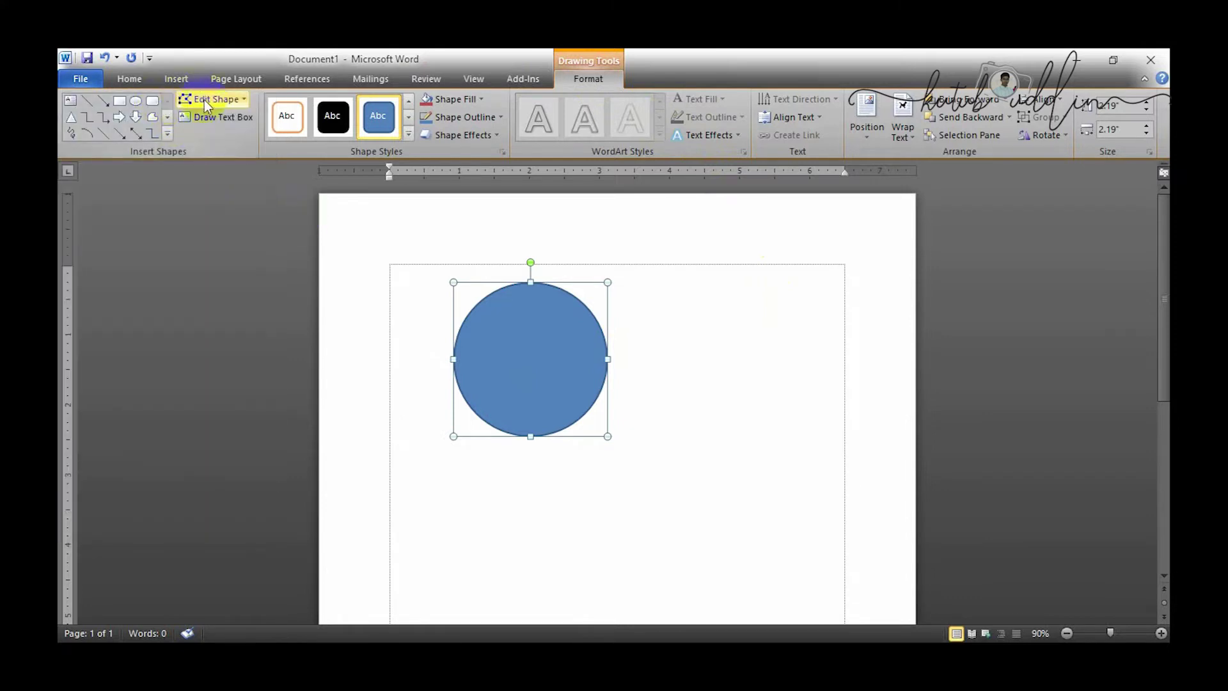
pyautogui.click(244, 101)
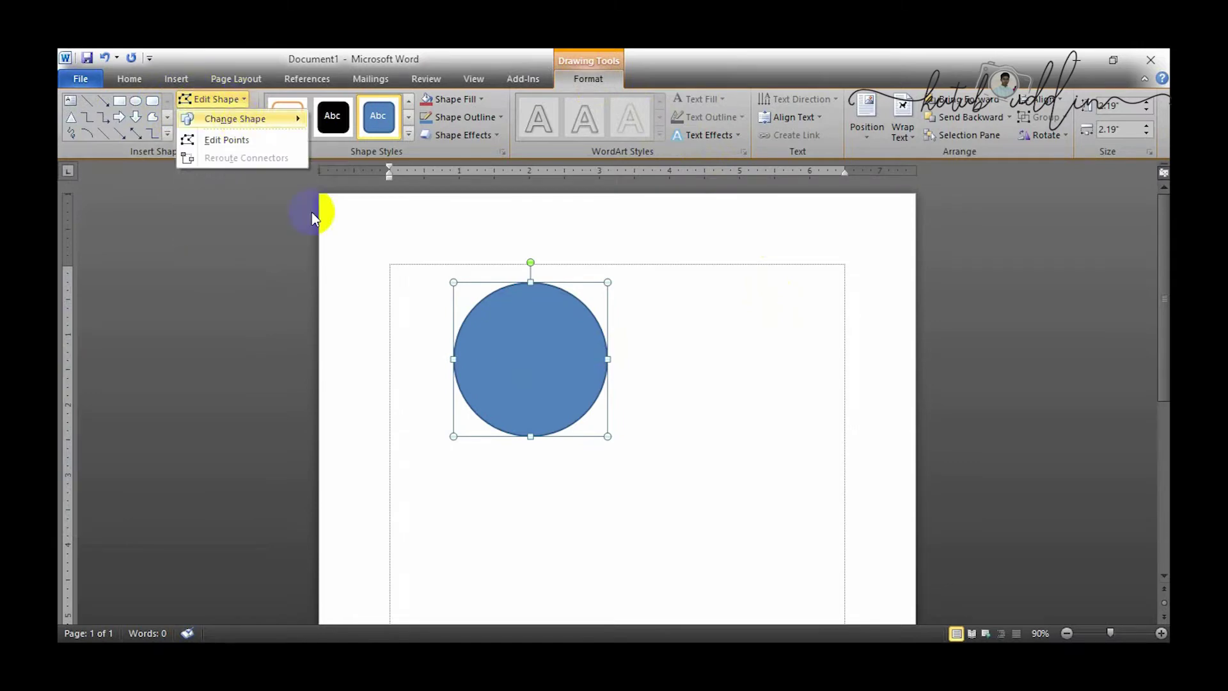
pyautogui.moveTo(293, 126)
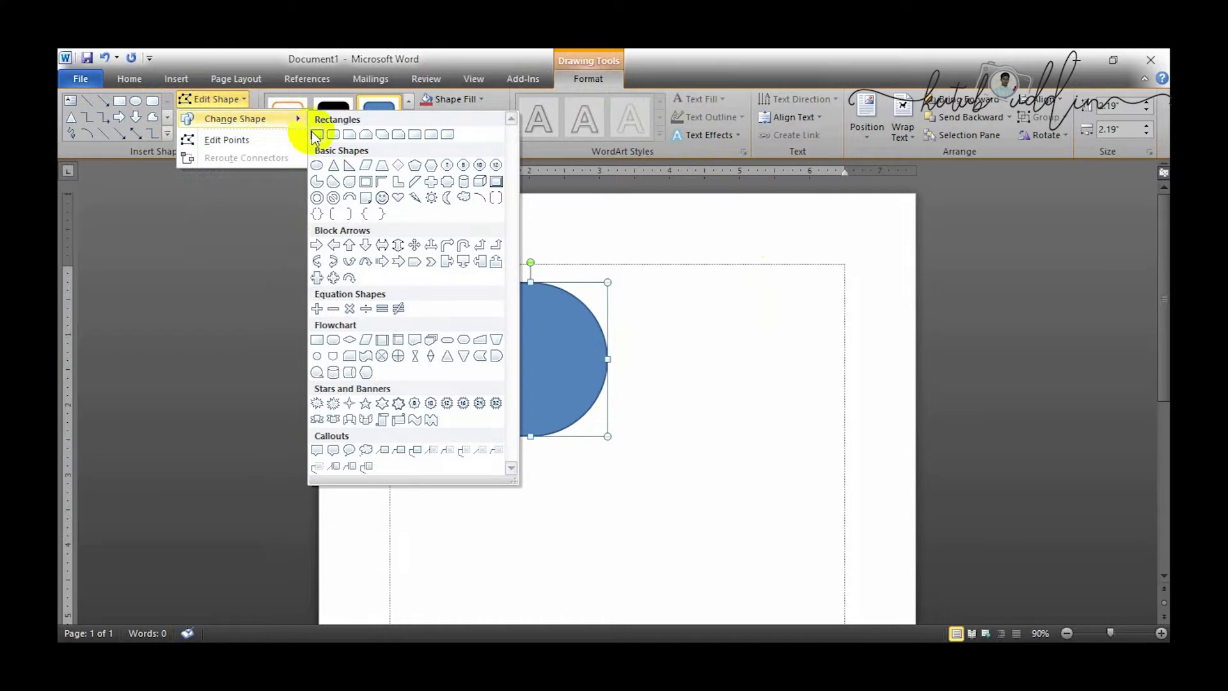
pyautogui.click(316, 134)
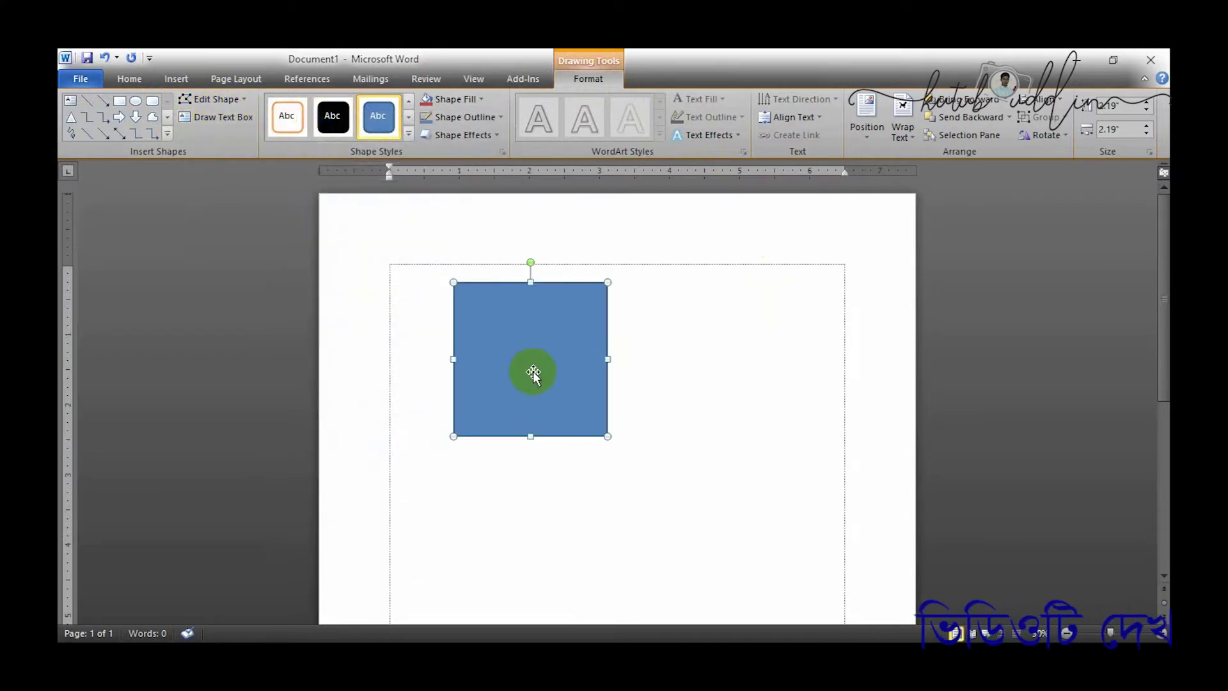
# Try the No Symbol and Teardrop shapes, then restore the Oval circle.
pyautogui.click(242, 100)
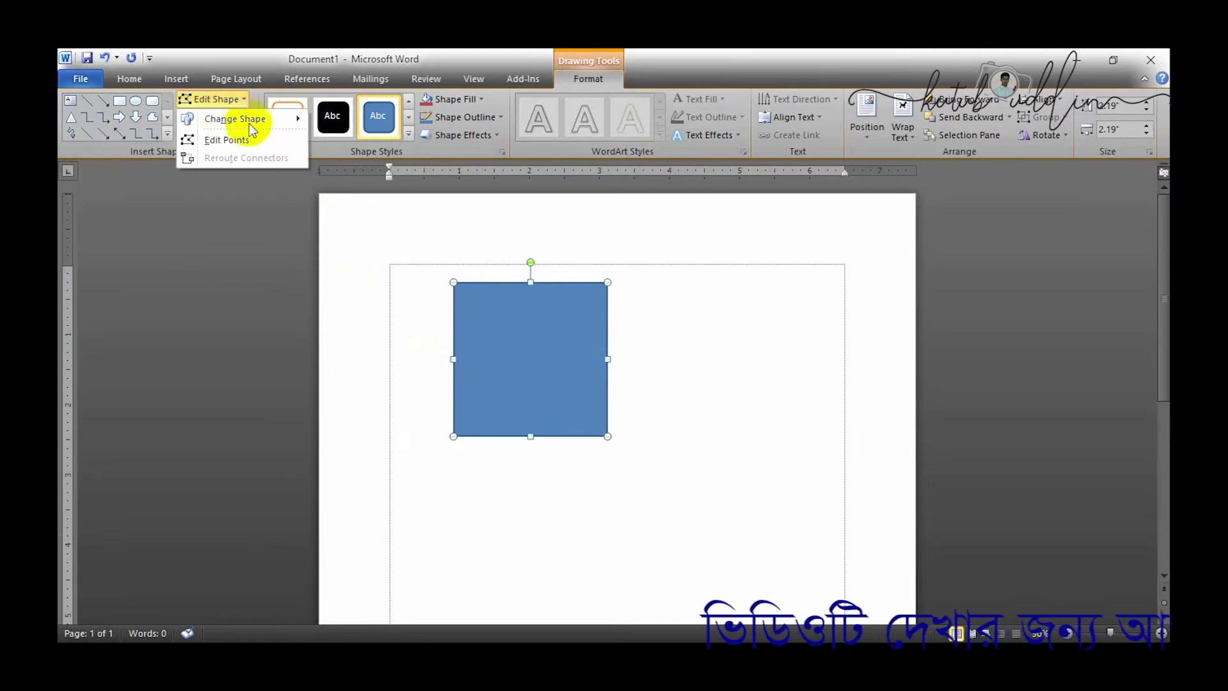
pyautogui.moveTo(246, 121)
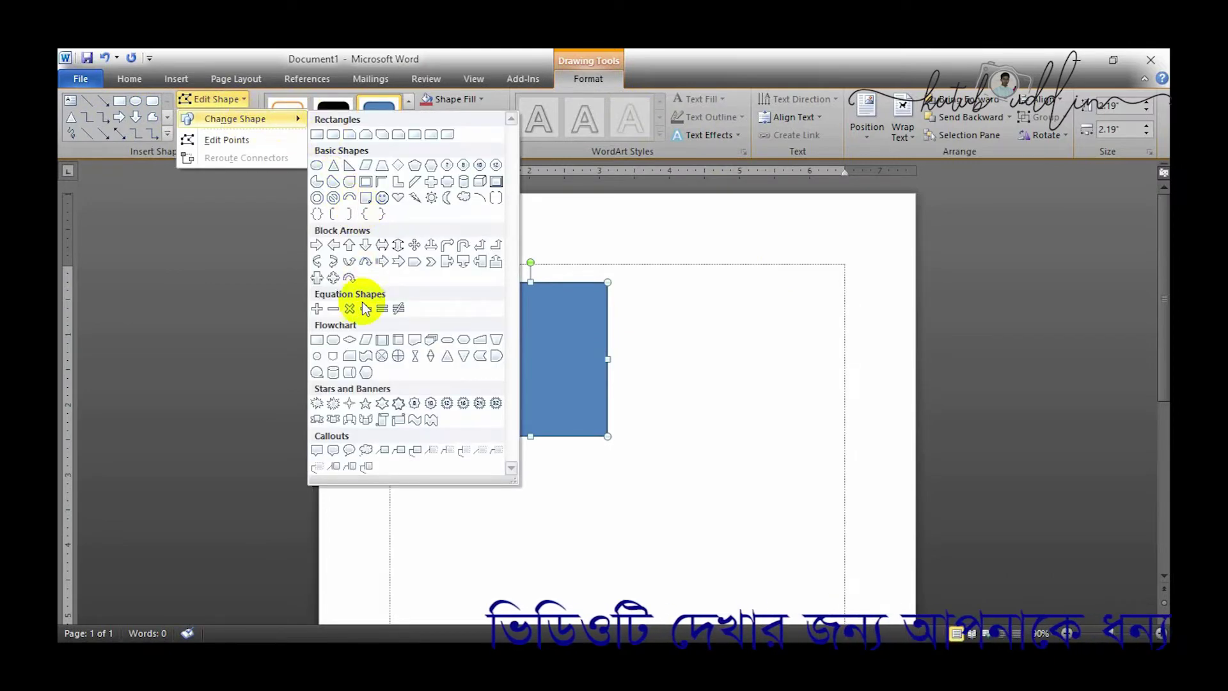
pyautogui.click(333, 197)
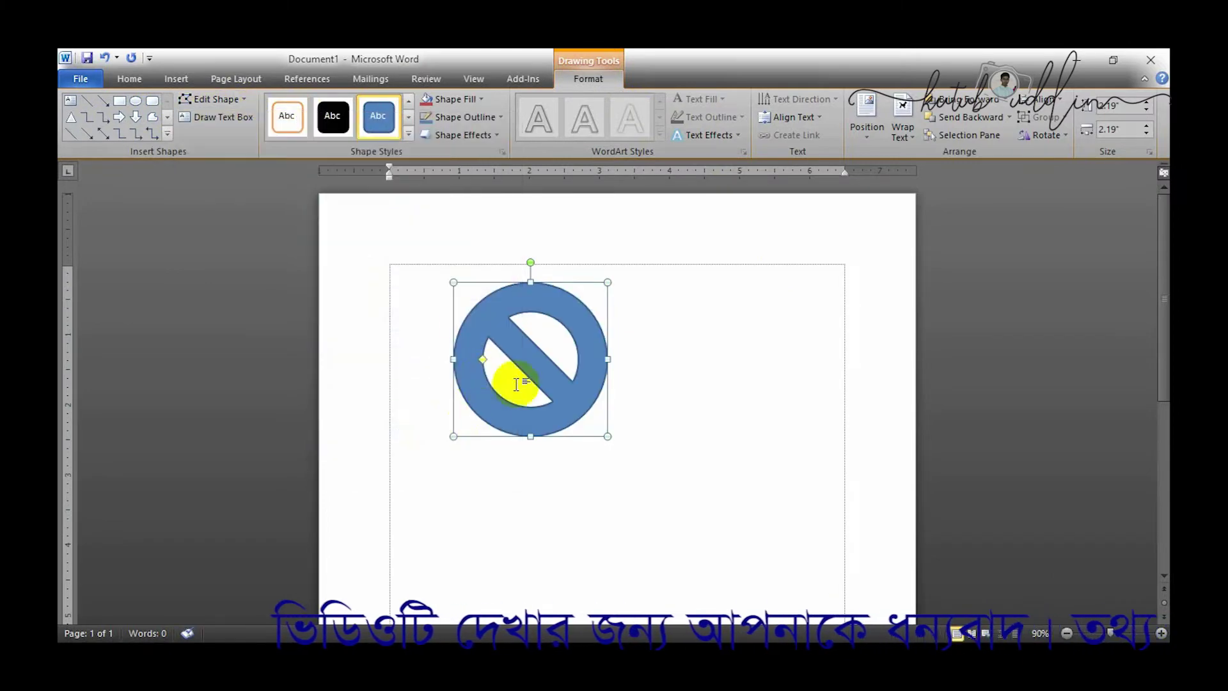
pyautogui.click(237, 101)
pyautogui.moveTo(238, 118)
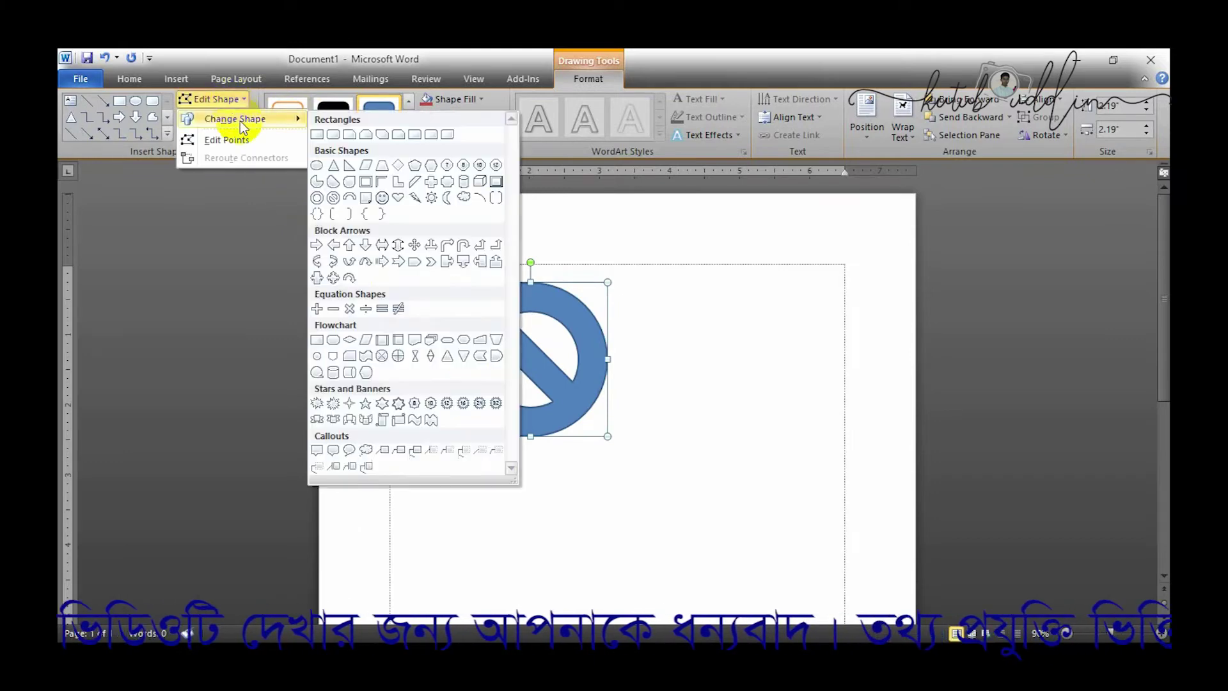
pyautogui.click(345, 183)
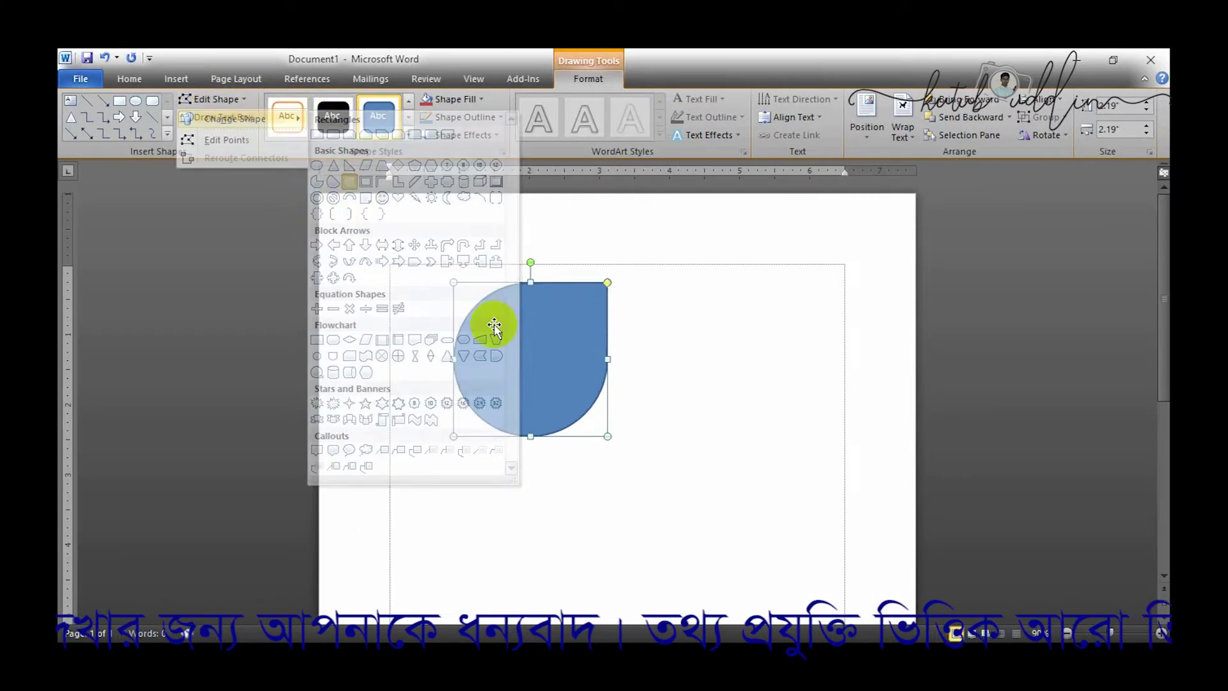
pyautogui.click(208, 100)
pyautogui.moveTo(243, 119)
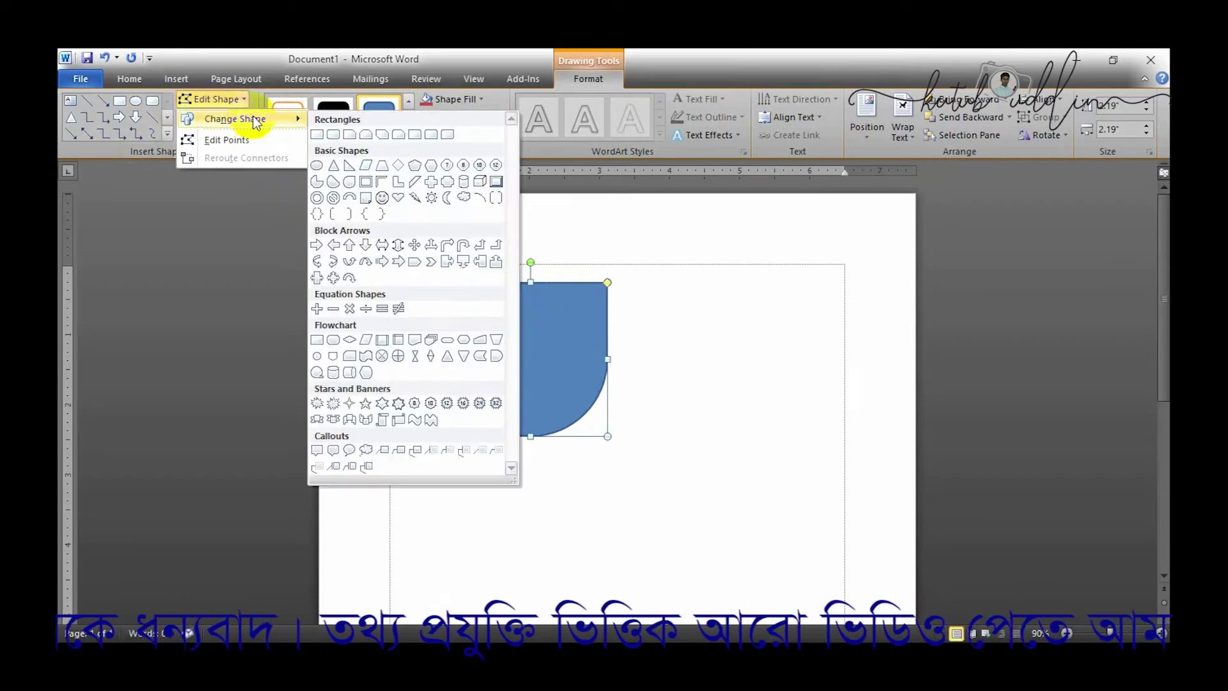
pyautogui.click(317, 165)
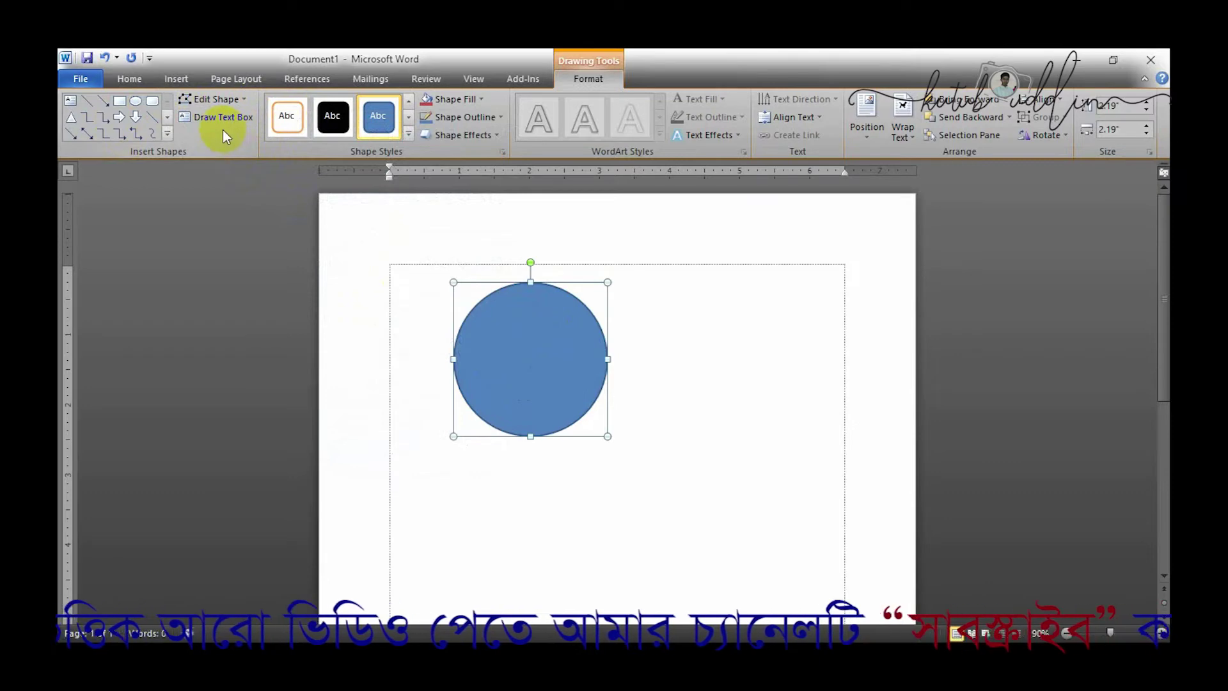
# Add a text area inside the blue circle with Add Text.
pyautogui.click(452, 348)
pyautogui.click(493, 351)
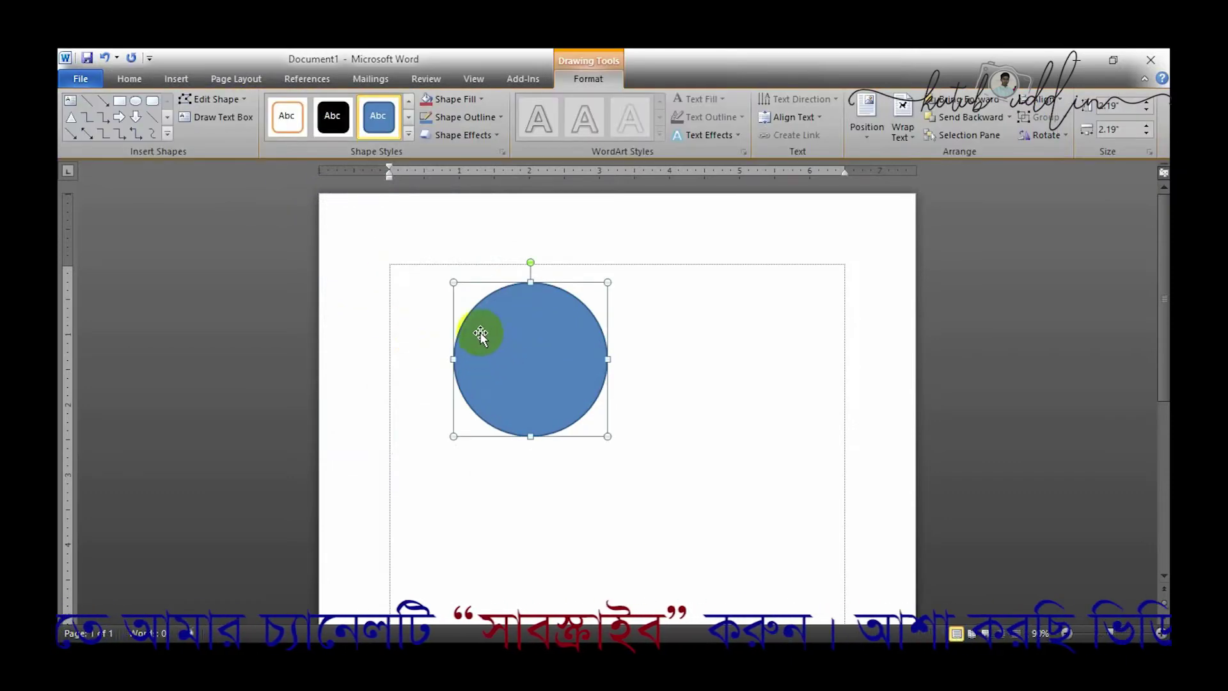
pyautogui.rightClick(487, 327)
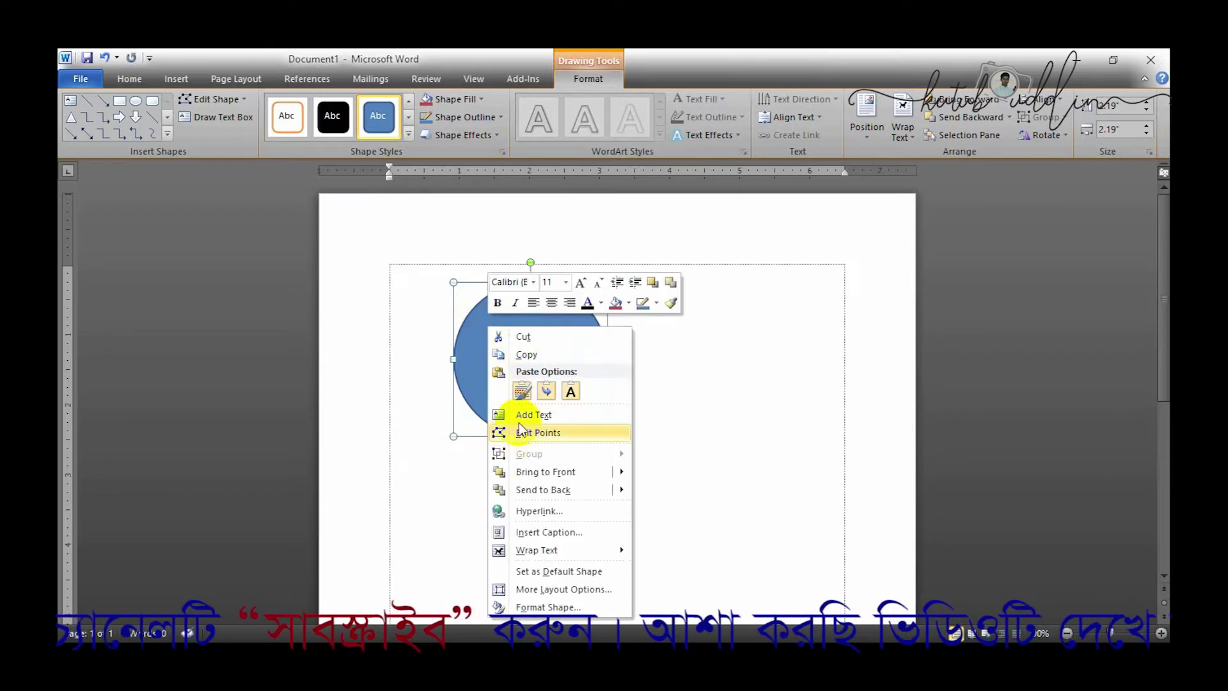
pyautogui.click(520, 412)
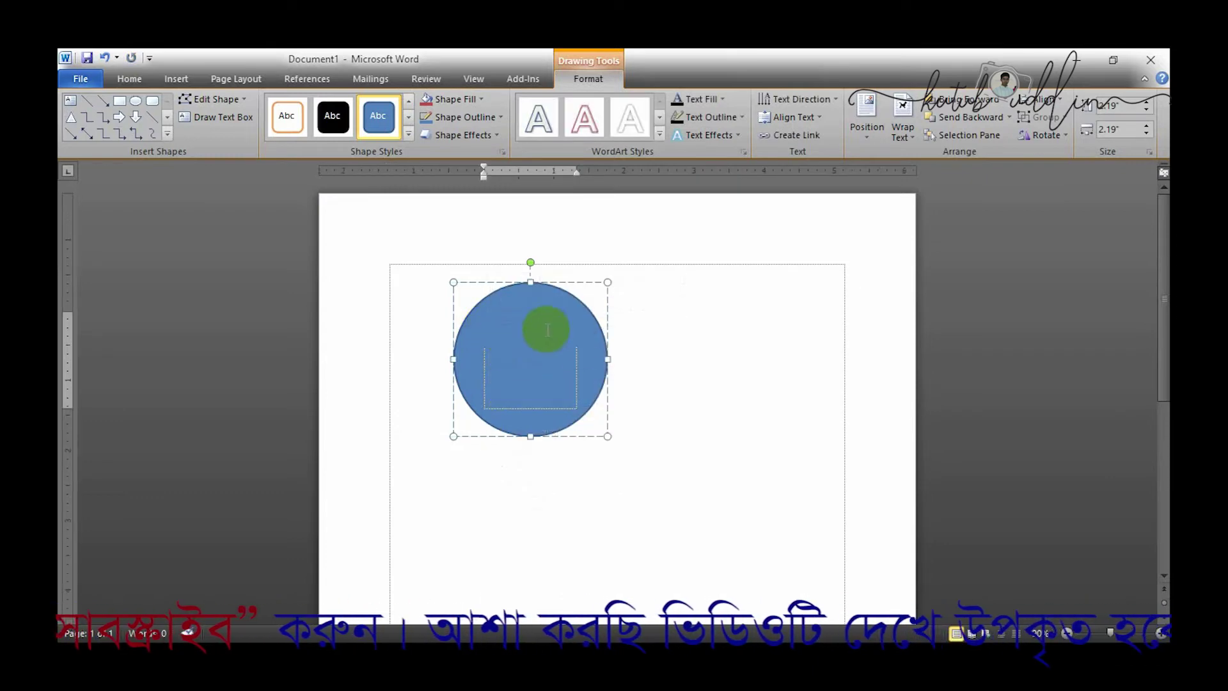
pyautogui.click(501, 329)
pyautogui.rightClick(502, 326)
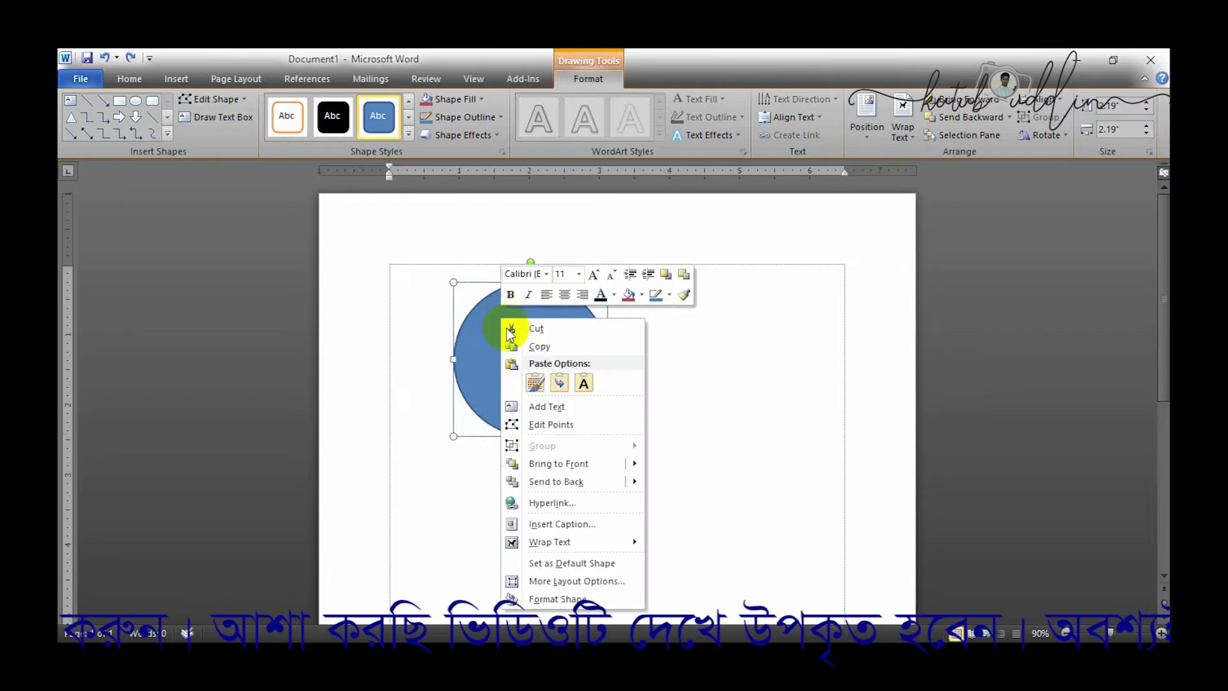
pyautogui.click(548, 407)
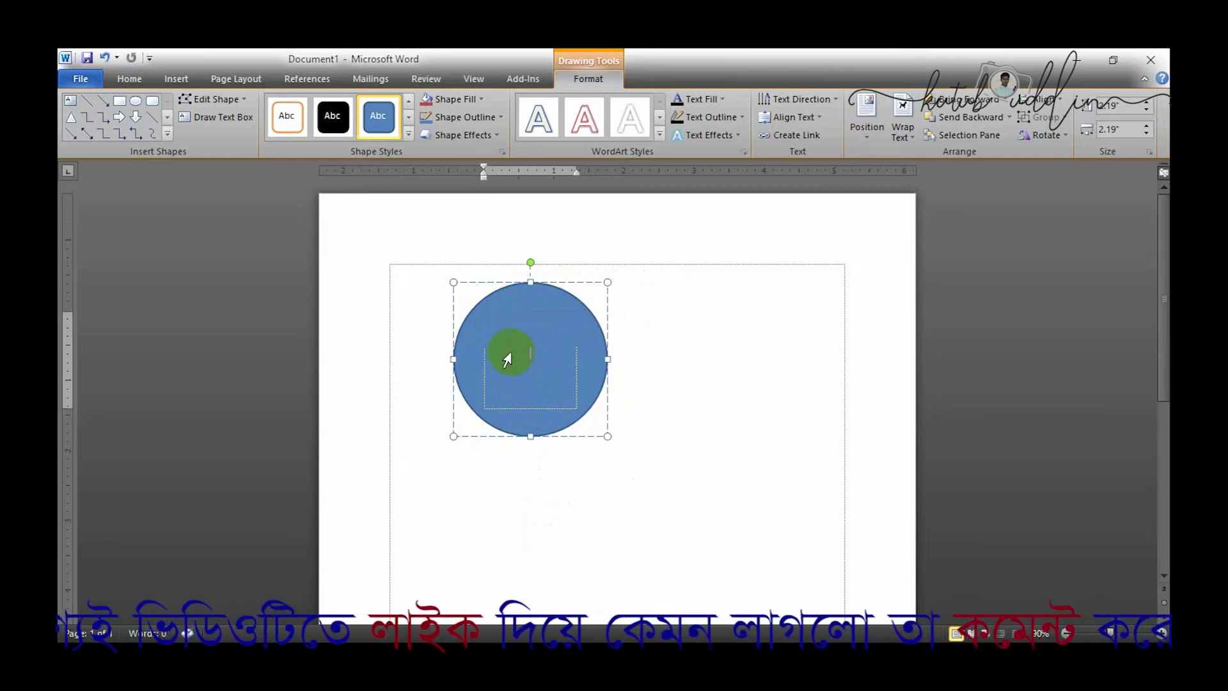
# Type 'Kutub zia' in the circle and enlarge its font two steps.
pyautogui.doubleClick(513, 352)
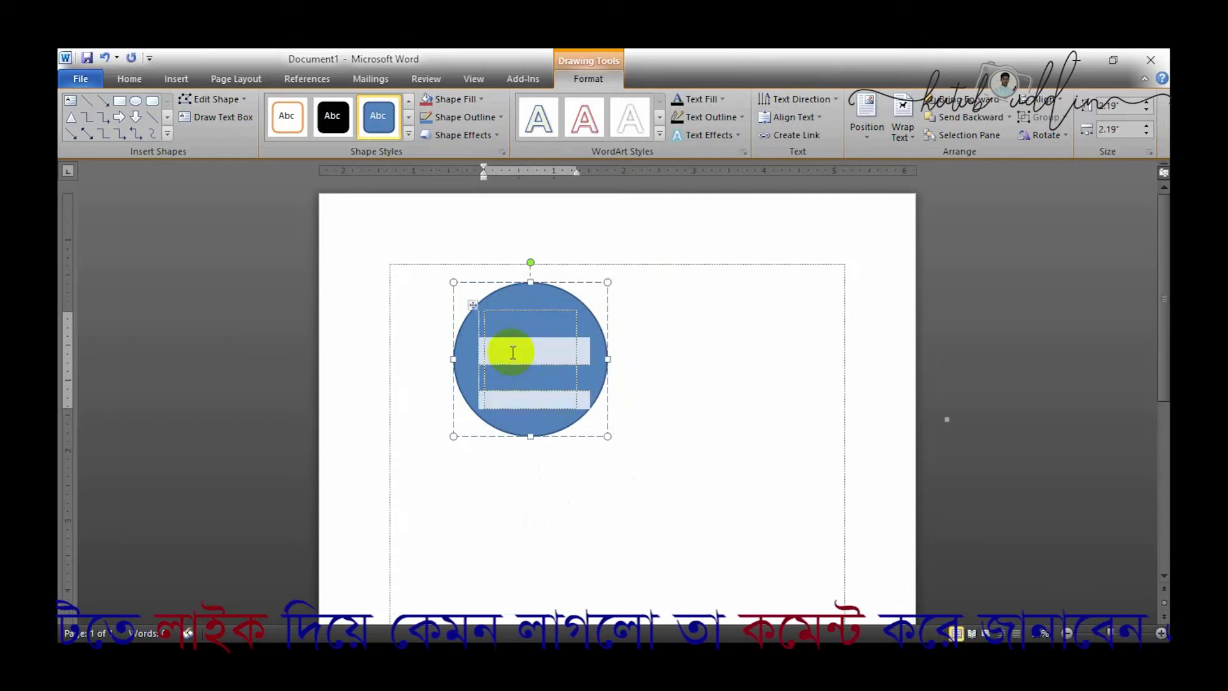
pyautogui.hotkey('ctrl', 'z')
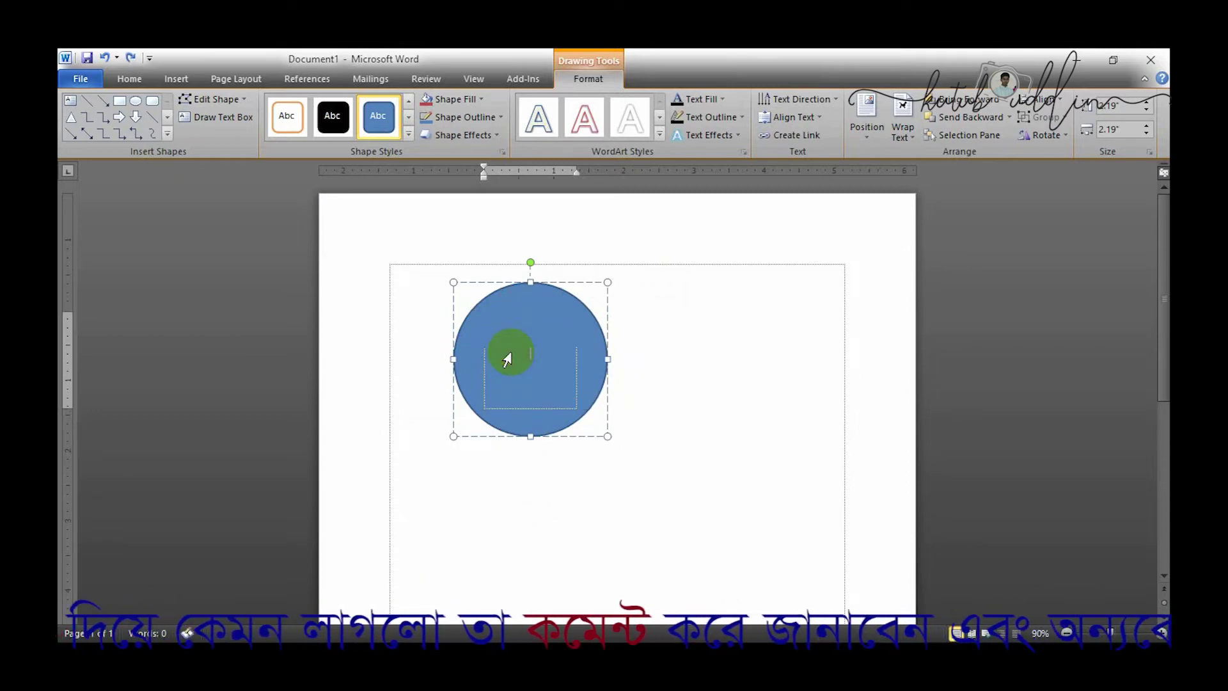
pyautogui.click(530, 353)
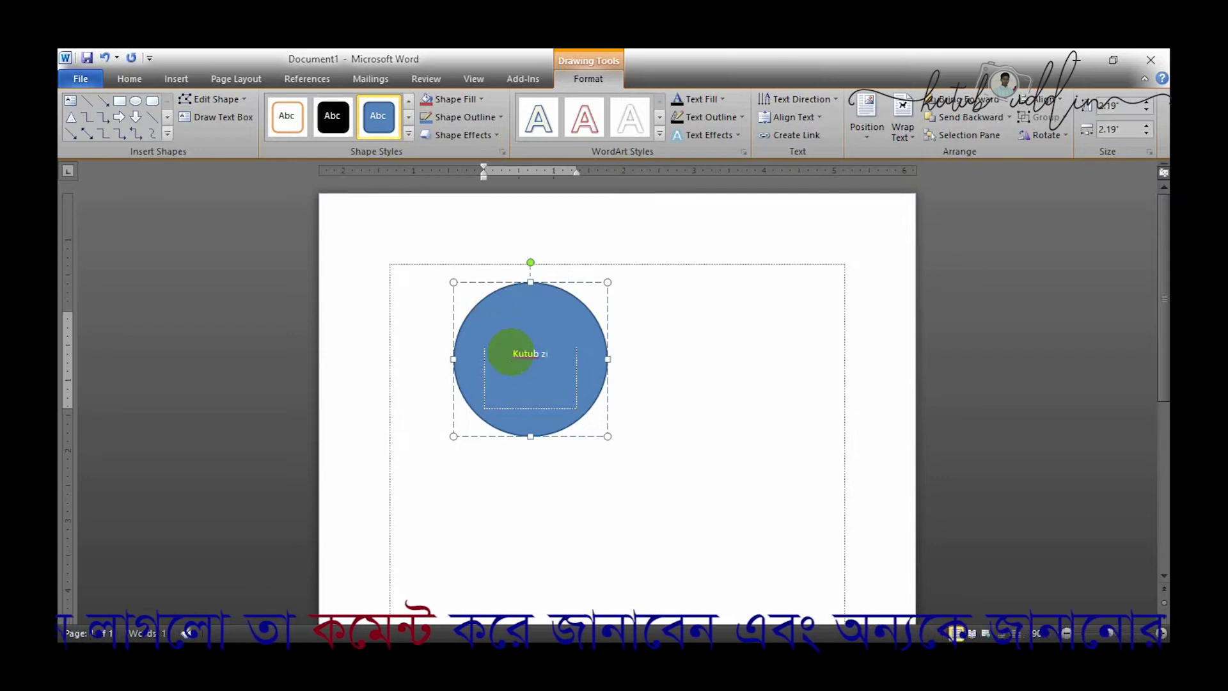
pyautogui.write('a')
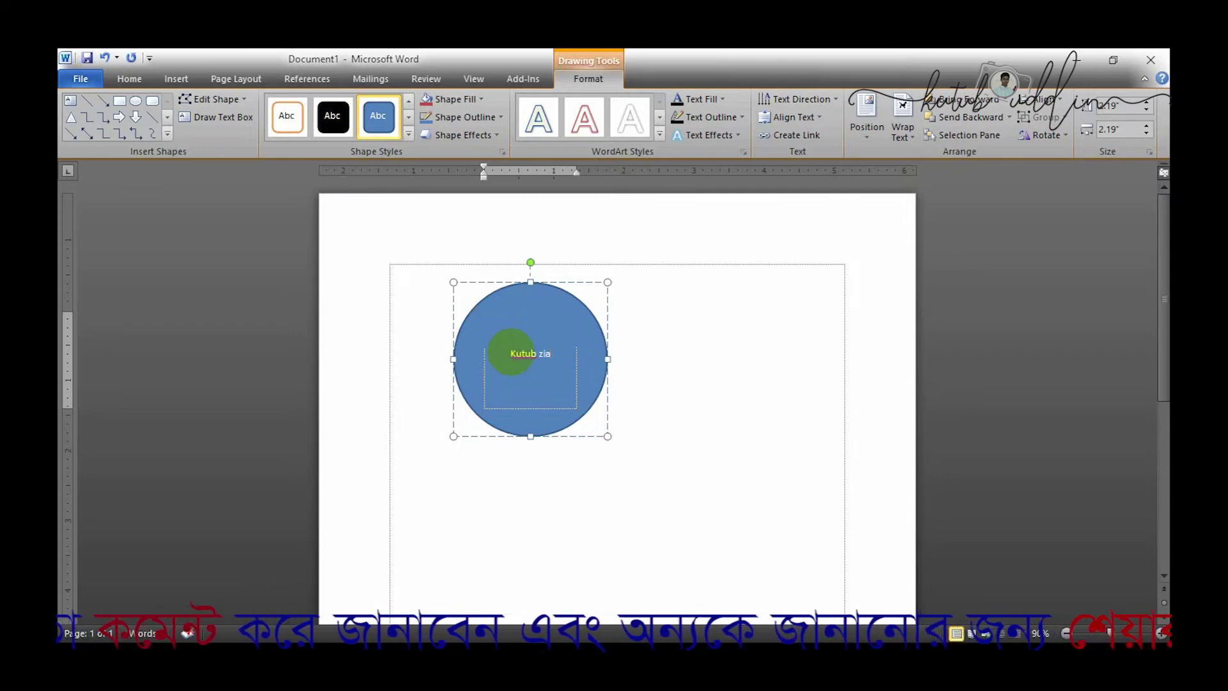
pyautogui.moveTo(560, 354); pyautogui.dragTo(489, 355)
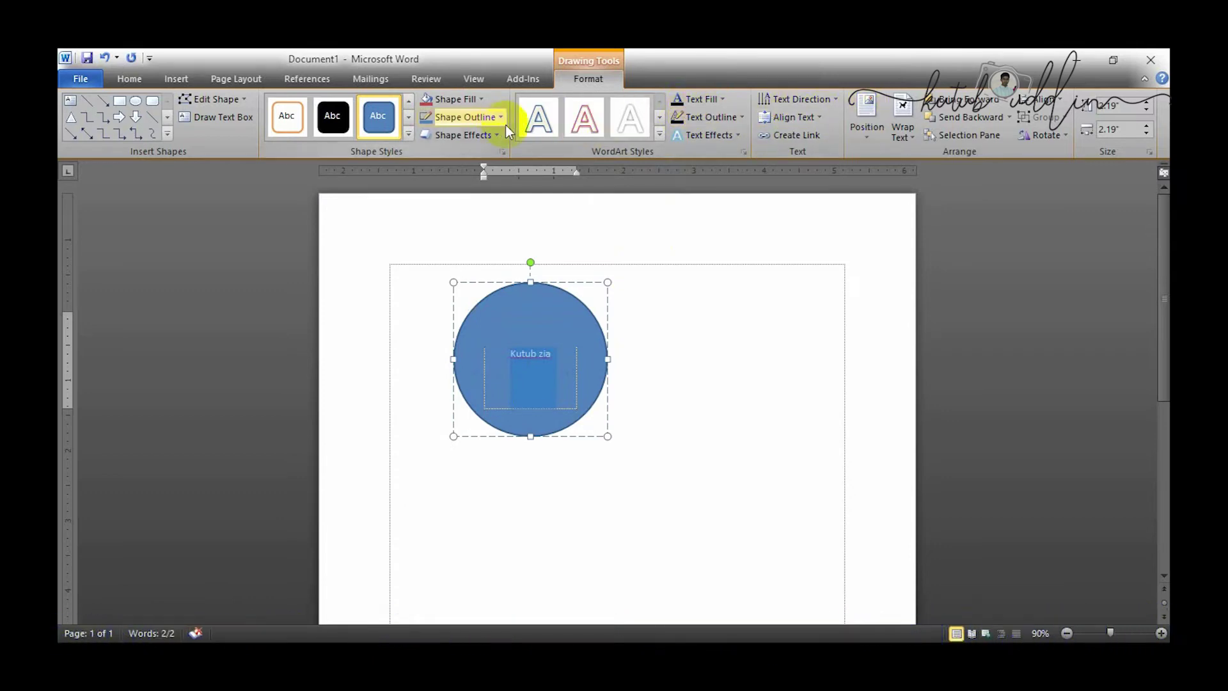
pyautogui.hotkey('ctrl', 'shift', '.')
pyautogui.hotkey('ctrl', 'shift', '.')
pyautogui.hotkey('ctrl', 'shift', '.')
pyautogui.hotkey('ctrl', 'shift', '.')
pyautogui.hotkey('ctrl', 'shift', '.')
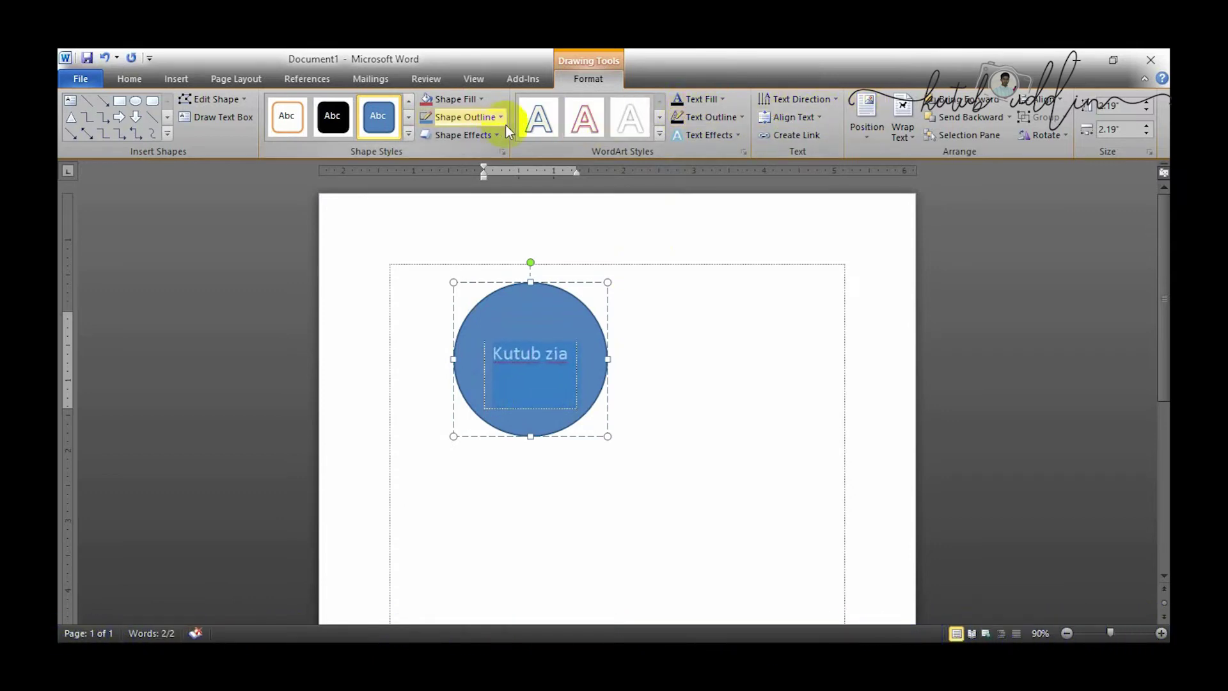
pyautogui.hotkey('ctrl', 'shift', '.')
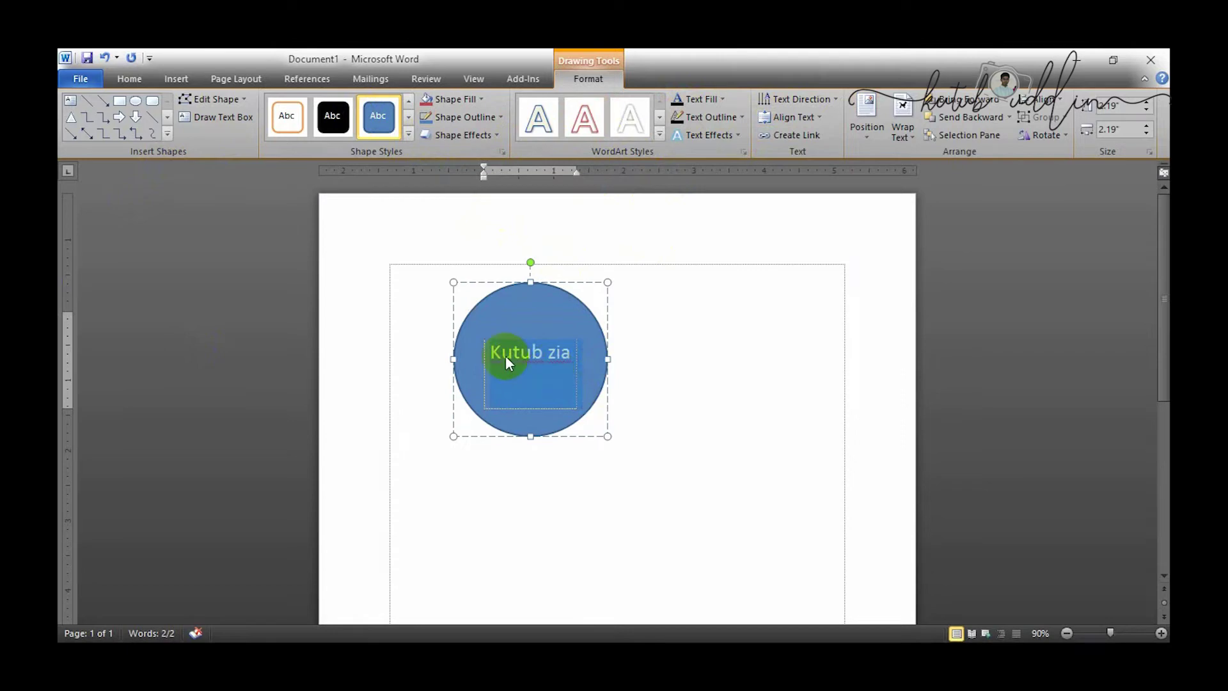
pyautogui.click(662, 378)
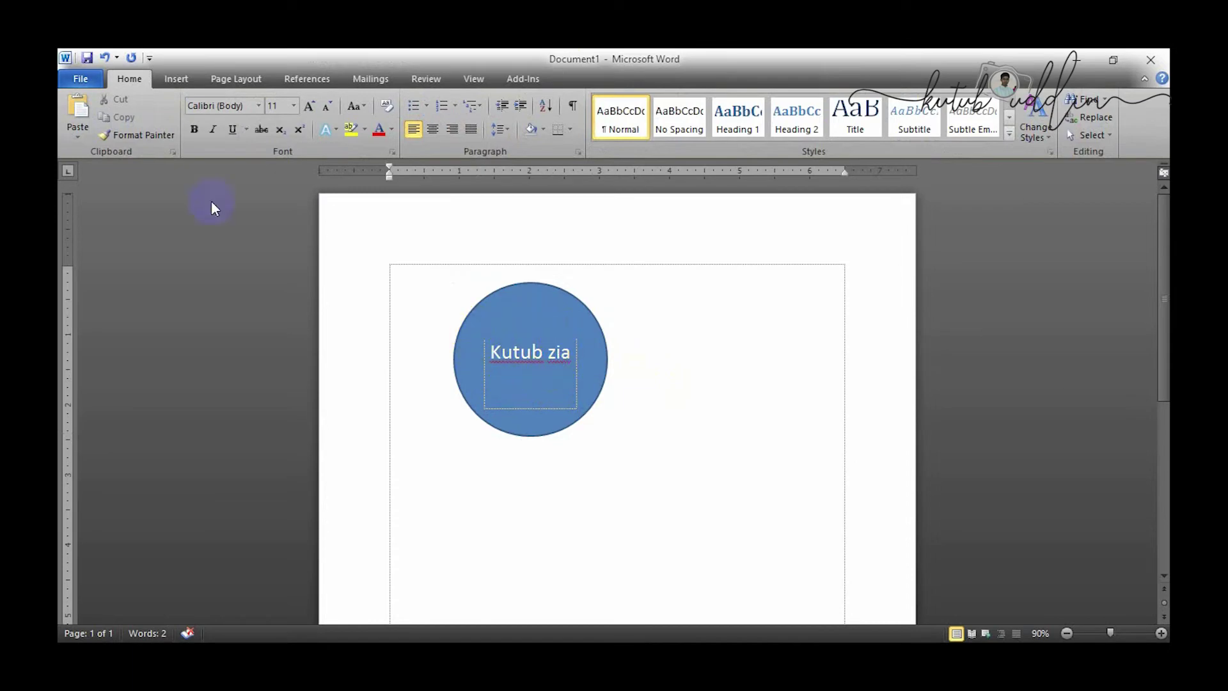
# Clear 'Kutub zia' from the circle and draw a new text box over its upper middle.
pyautogui.click(572, 291)
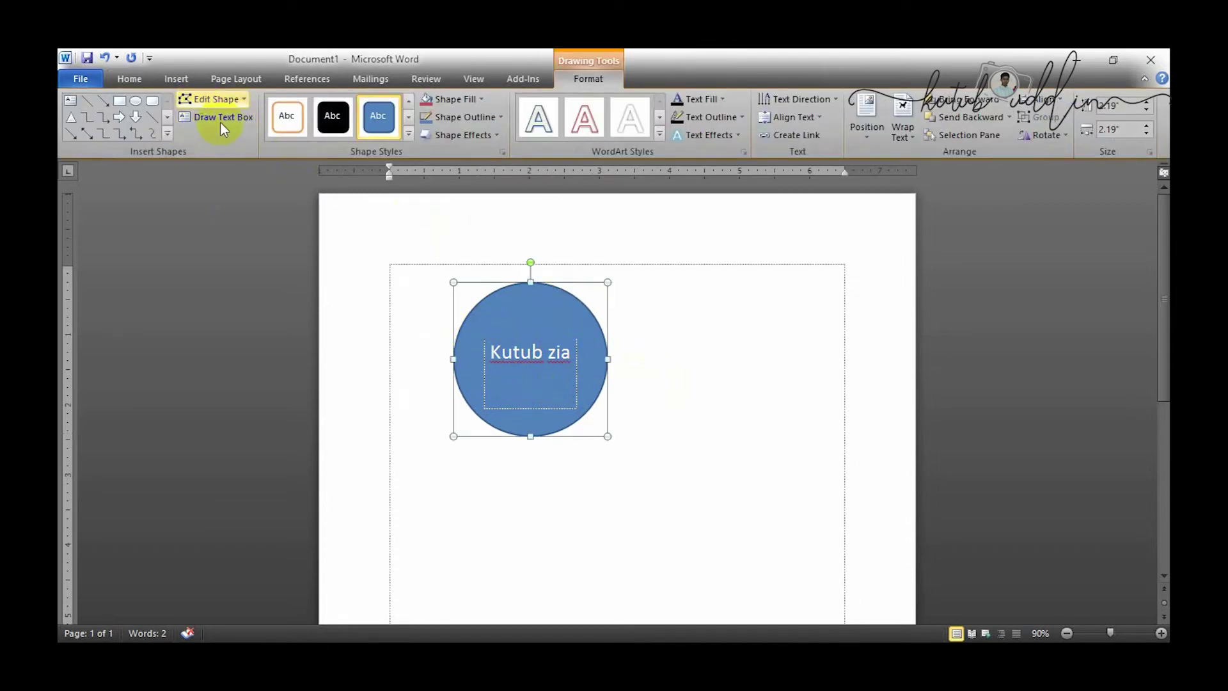
pyautogui.click(531, 357)
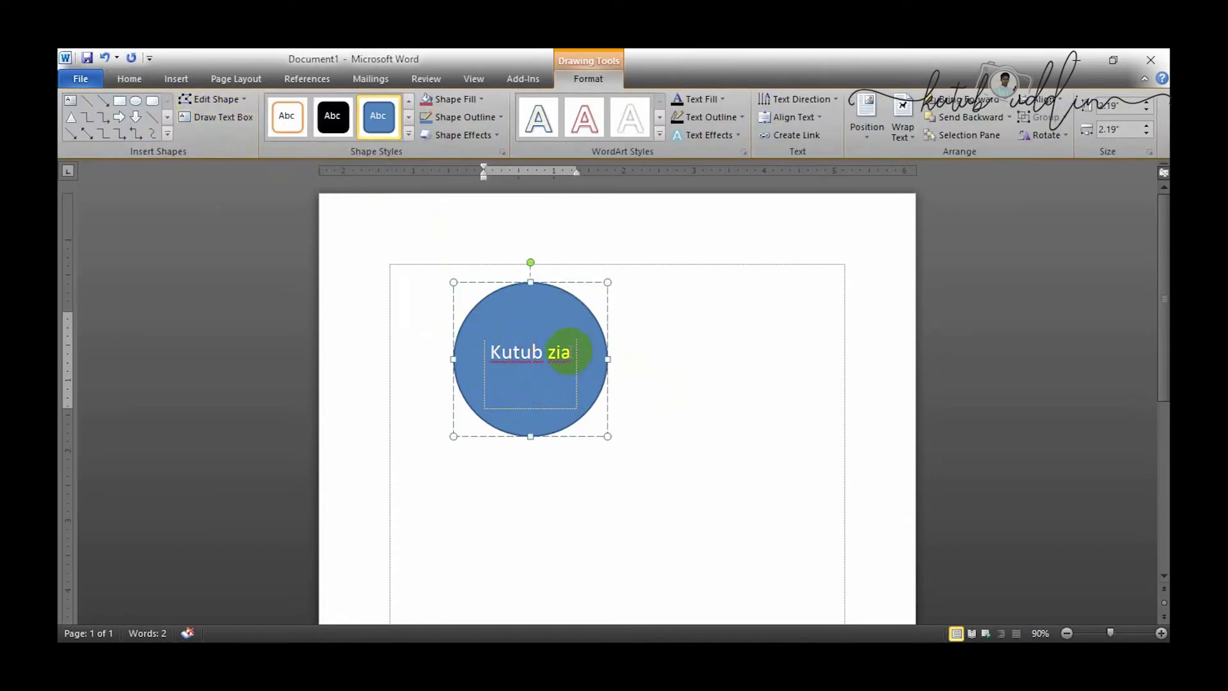
pyautogui.tripleClick(554, 351)
pyautogui.hotkey('ctrl', 'c')
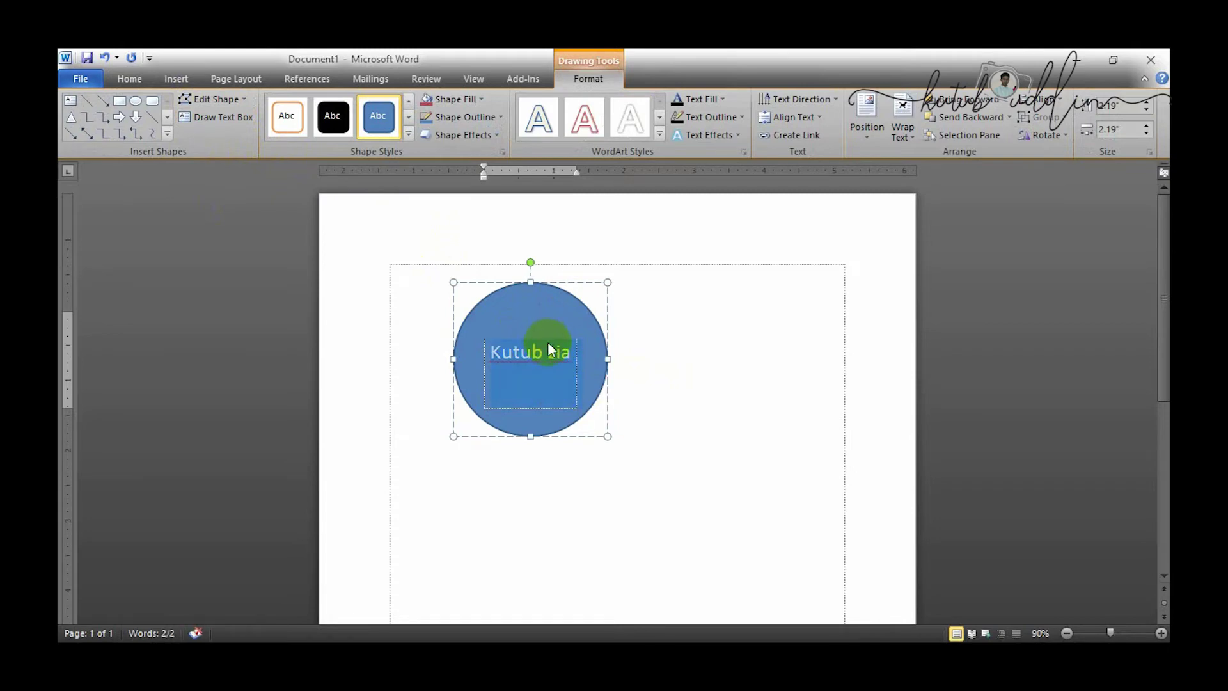
pyautogui.hotkey('ctrl', 'z')
pyautogui.hotkey('ctrl', 'z')
pyautogui.hotkey('ctrl', 'z')
pyautogui.hotkey('ctrl', 'z')
pyautogui.hotkey('ctrl', 'z')
pyautogui.hotkey('ctrl', 'z')
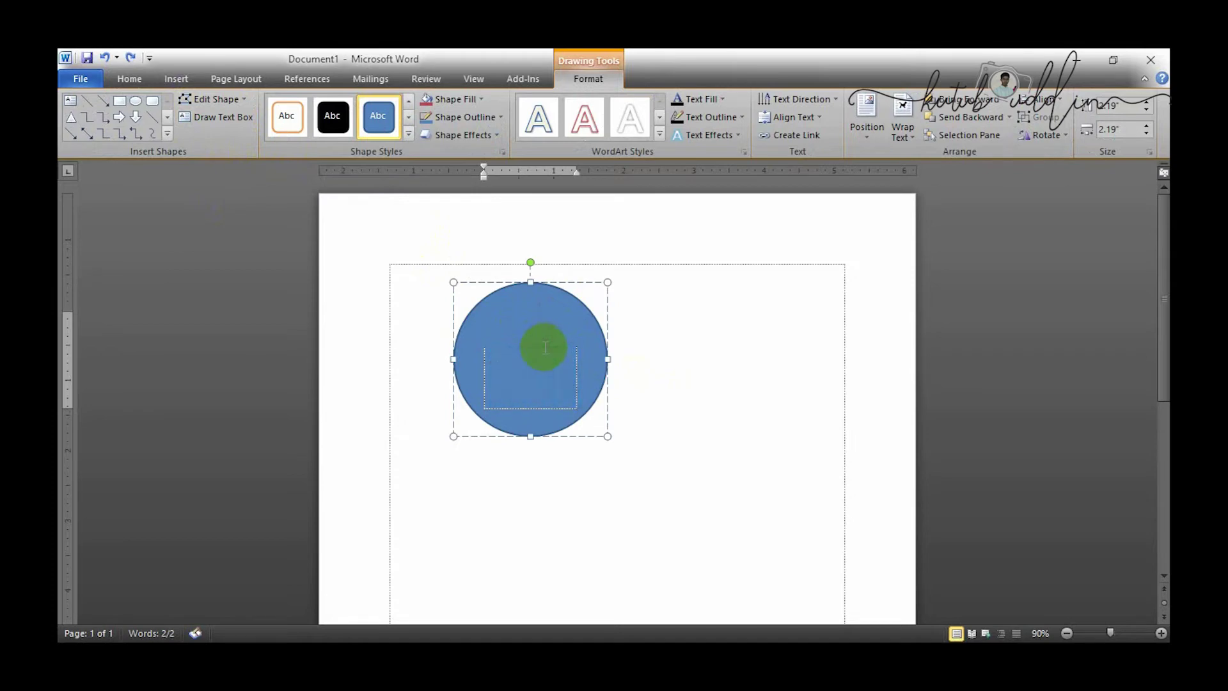
pyautogui.click(224, 117)
pyautogui.moveTo(474, 328); pyautogui.dragTo(598, 353)
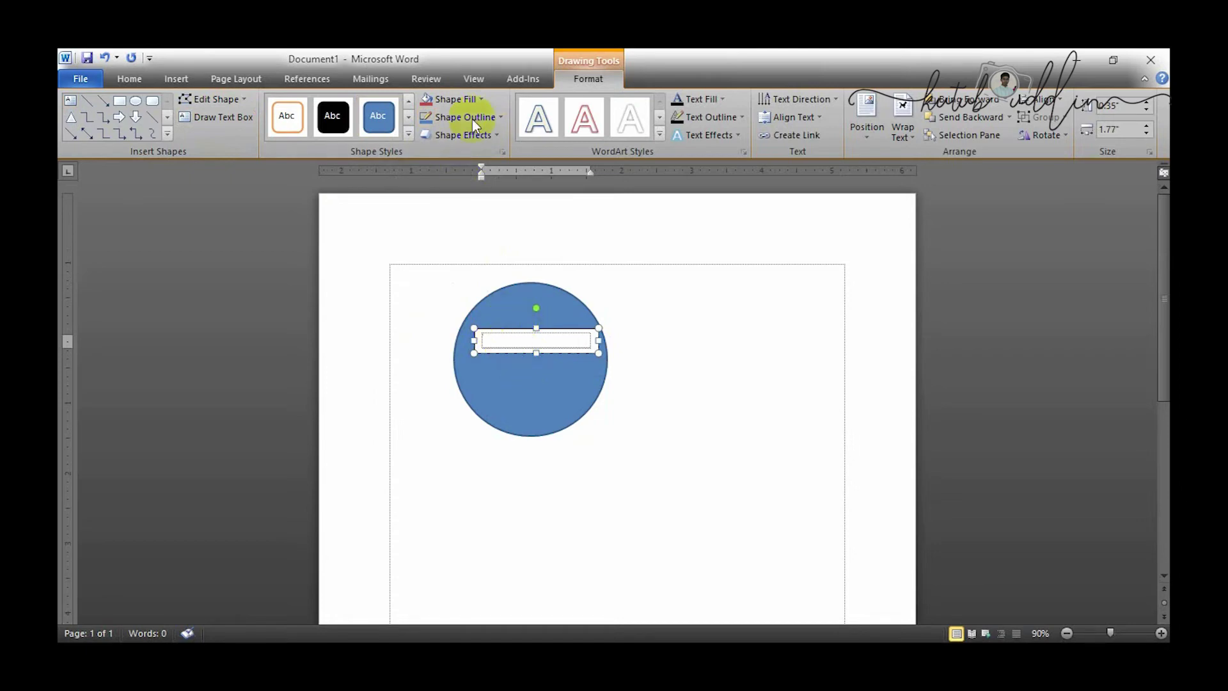
# Set the text box to No Fill and No Outline.
pyautogui.click(480, 101)
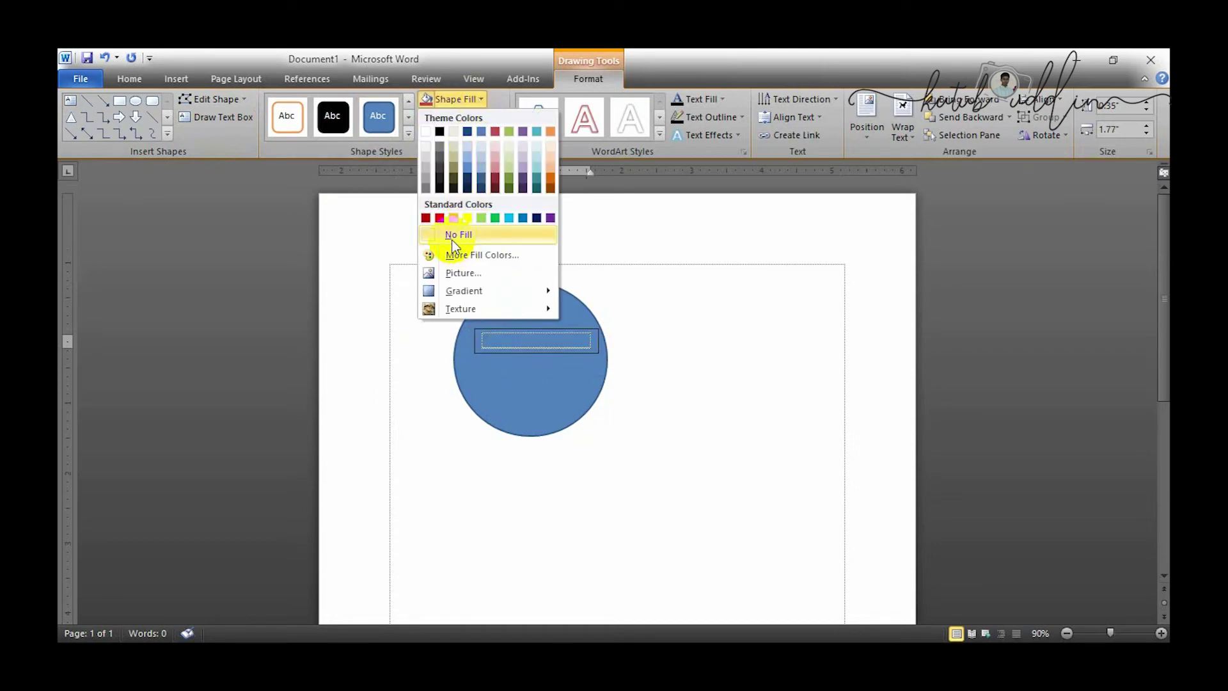
pyautogui.click(452, 235)
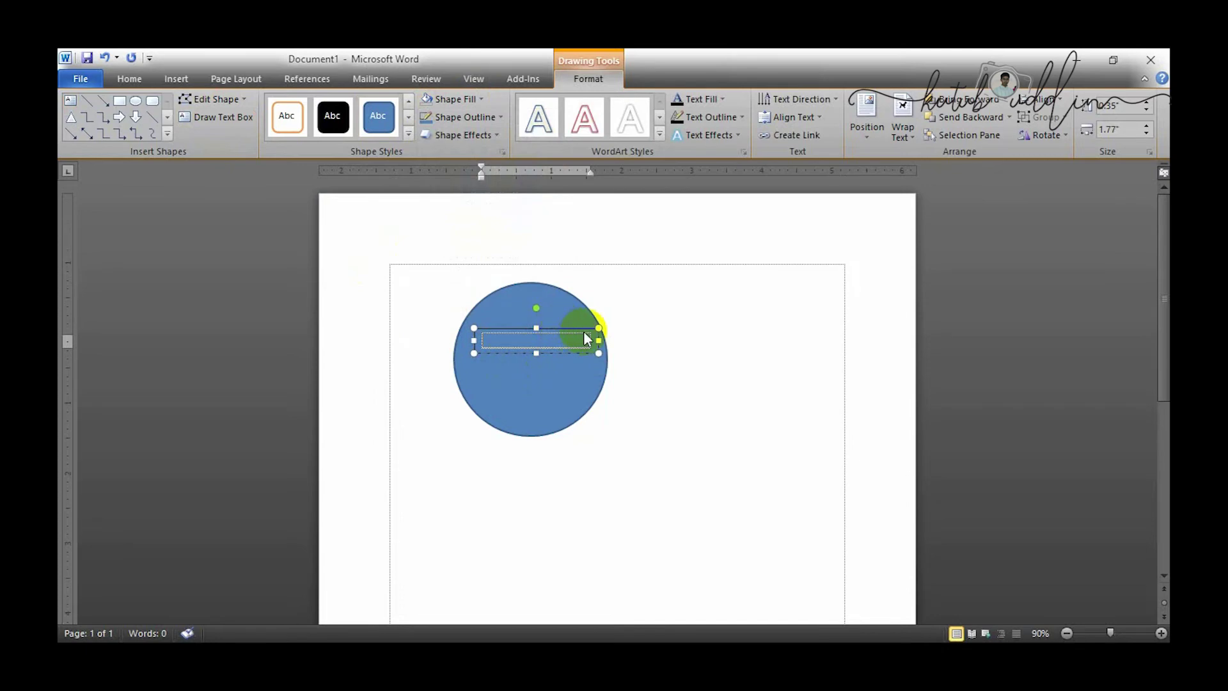
pyautogui.click(461, 118)
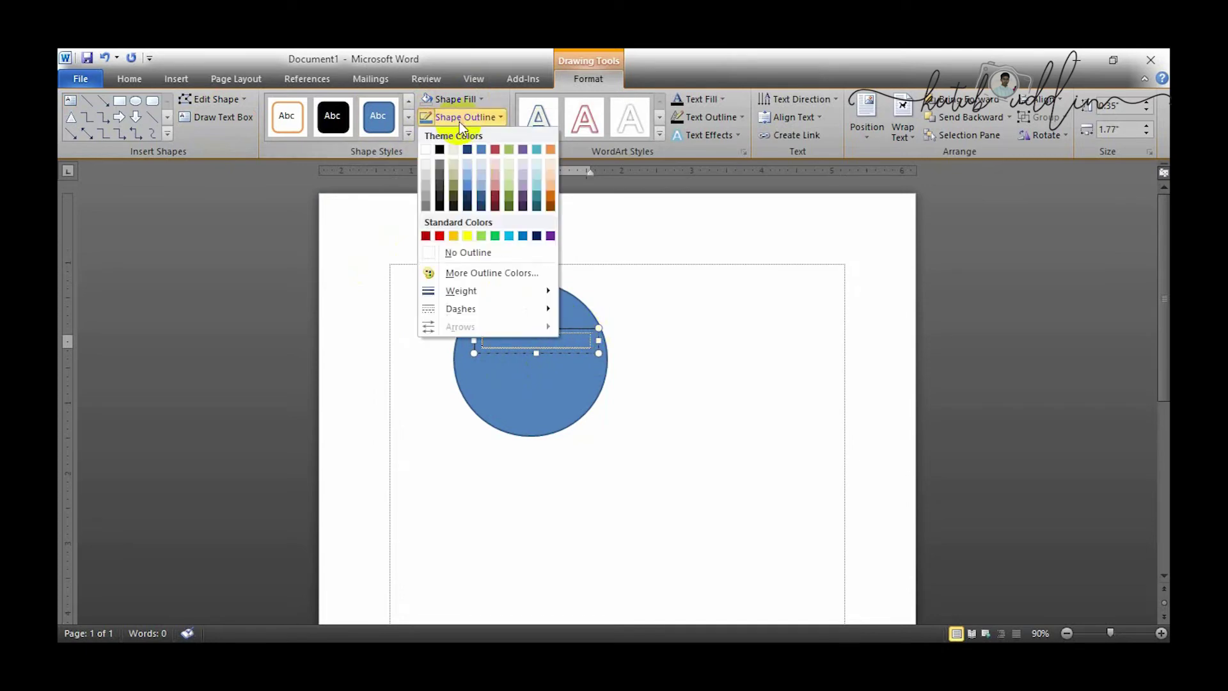
pyautogui.click(483, 254)
pyautogui.click(662, 420)
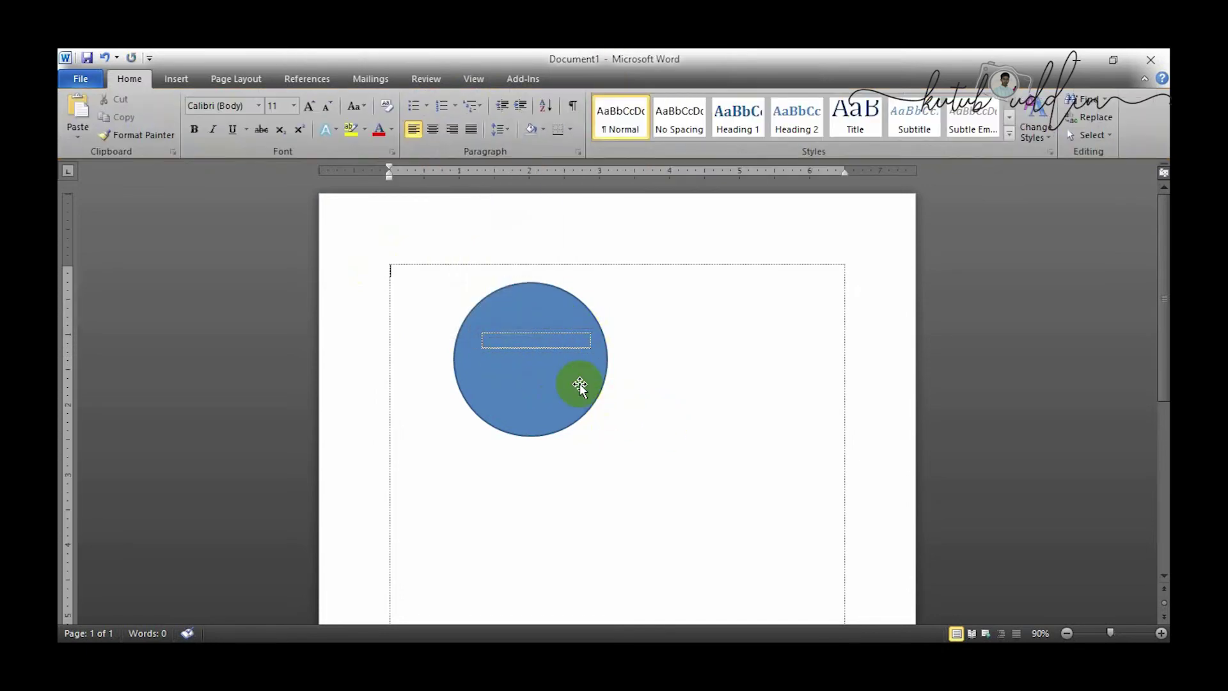
# Paste 'Kutub zia' into the text box and reduce its font size.
pyautogui.click(537, 342)
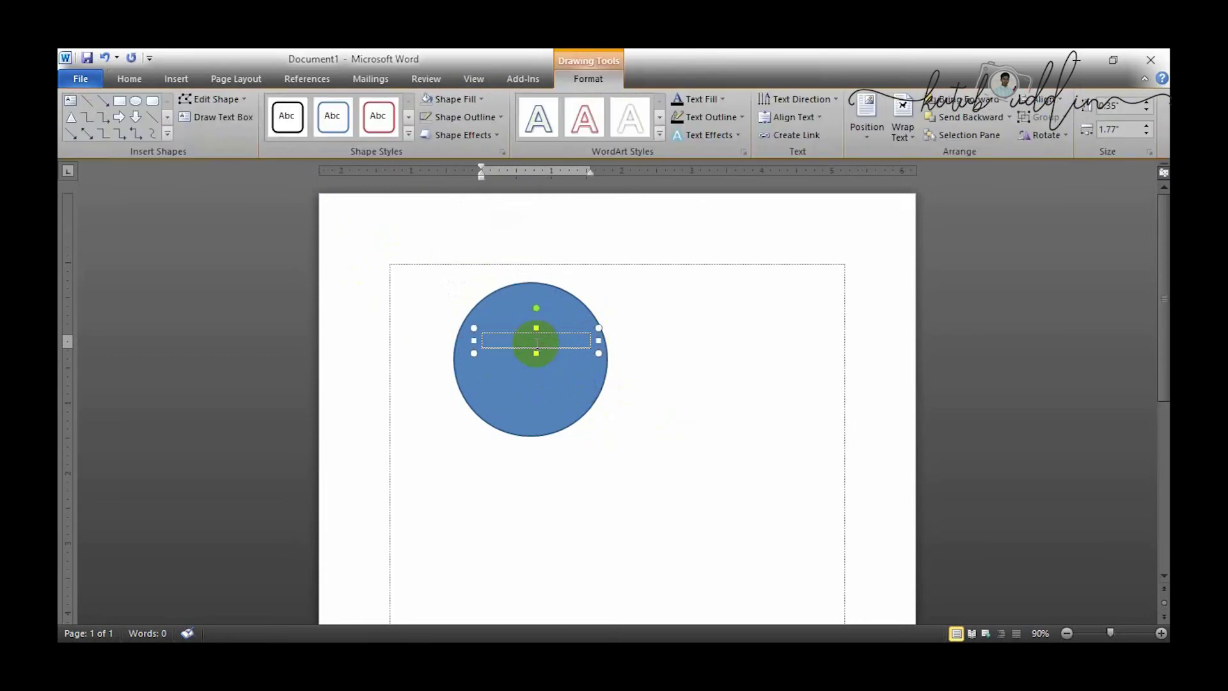
pyautogui.hotkey('ctrl', 'v')
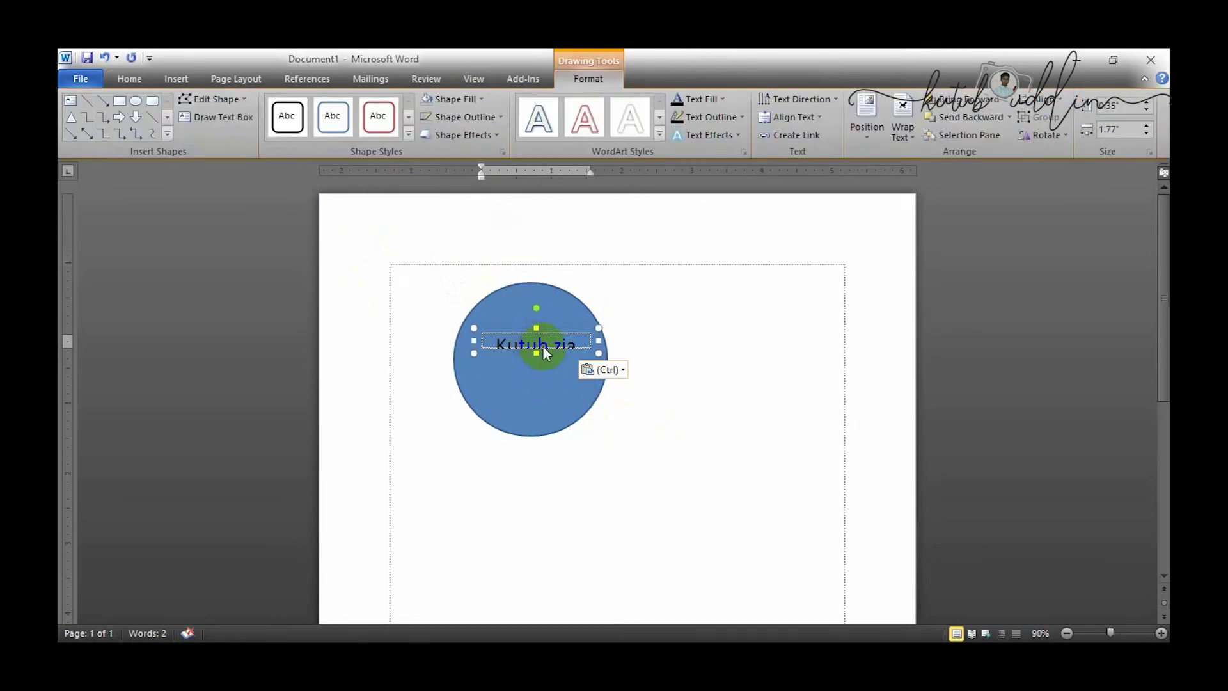
pyautogui.tripleClick(547, 329)
pyautogui.hotkey('ctrl', '[')
pyautogui.hotkey('ctrl', '[')
pyautogui.hotkey('ctrl', '[')
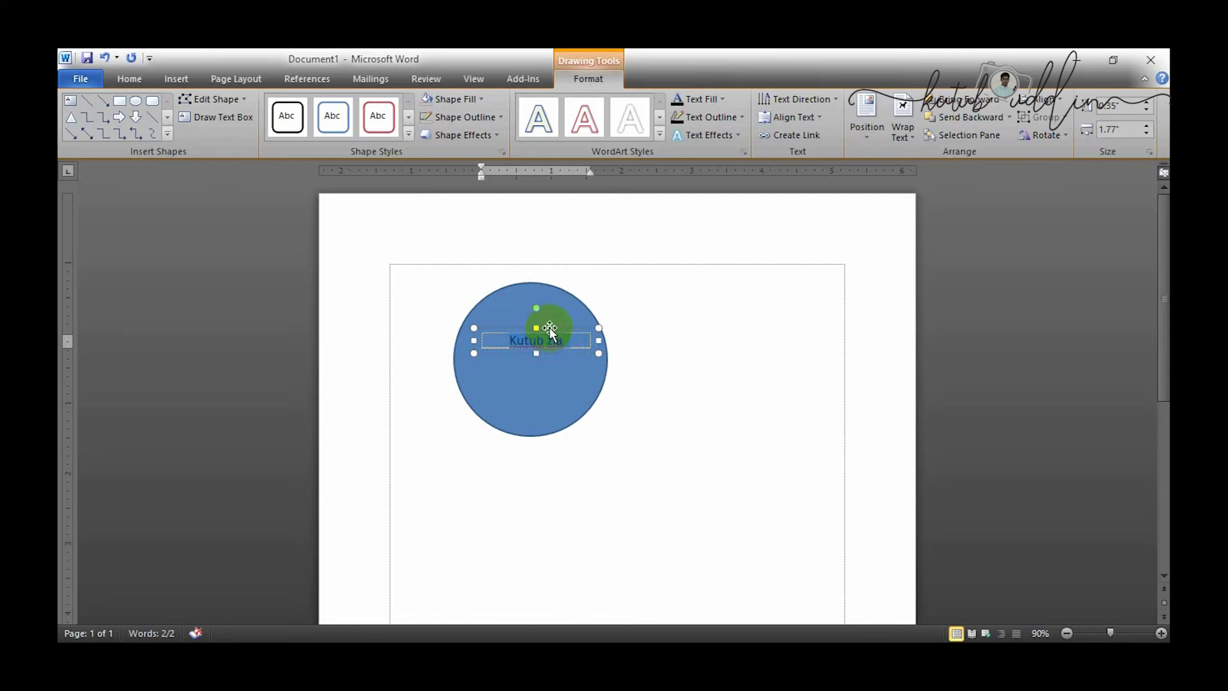
pyautogui.click(640, 348)
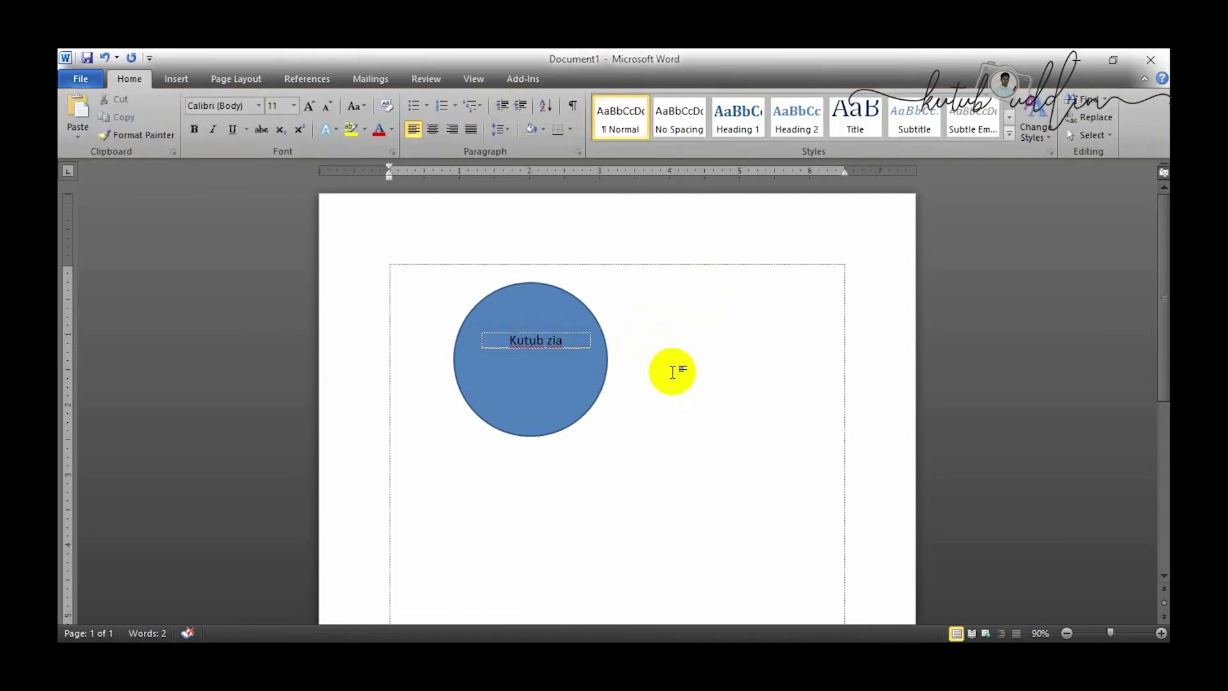
pyautogui.click(540, 389)
# Give the Kutub zia text a new fill colour and a blue letter outline.
pyautogui.moveTo(540, 388); pyautogui.dragTo(534, 340)
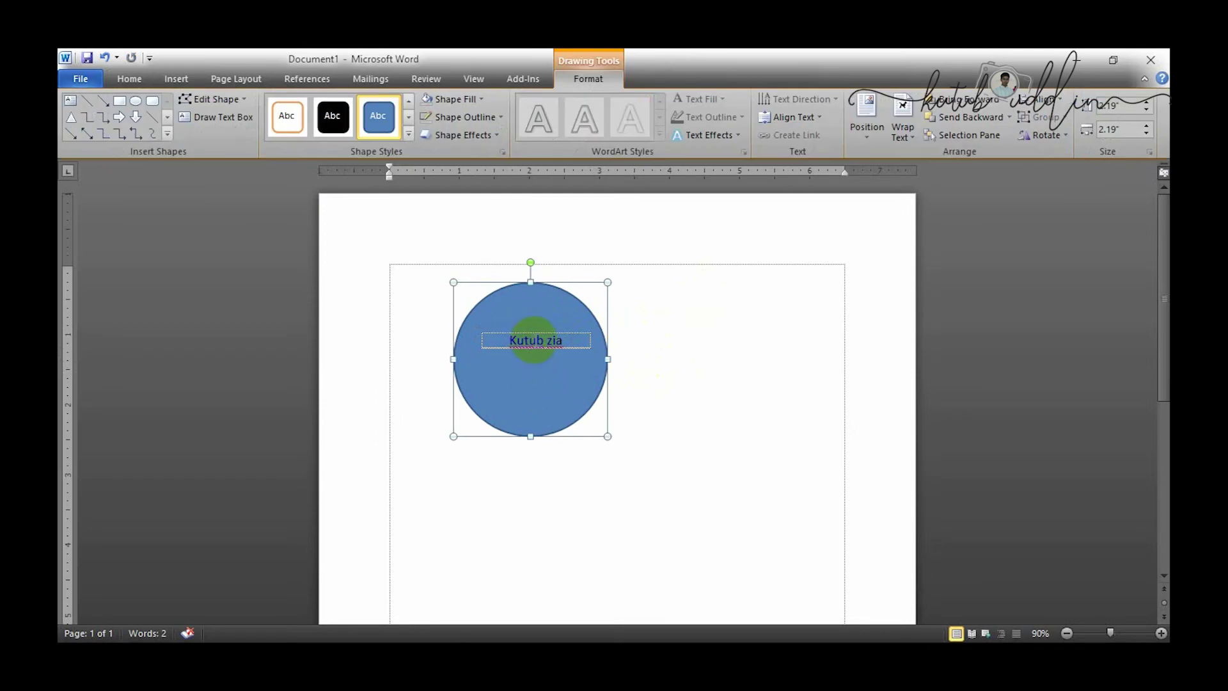
pyautogui.click(472, 340)
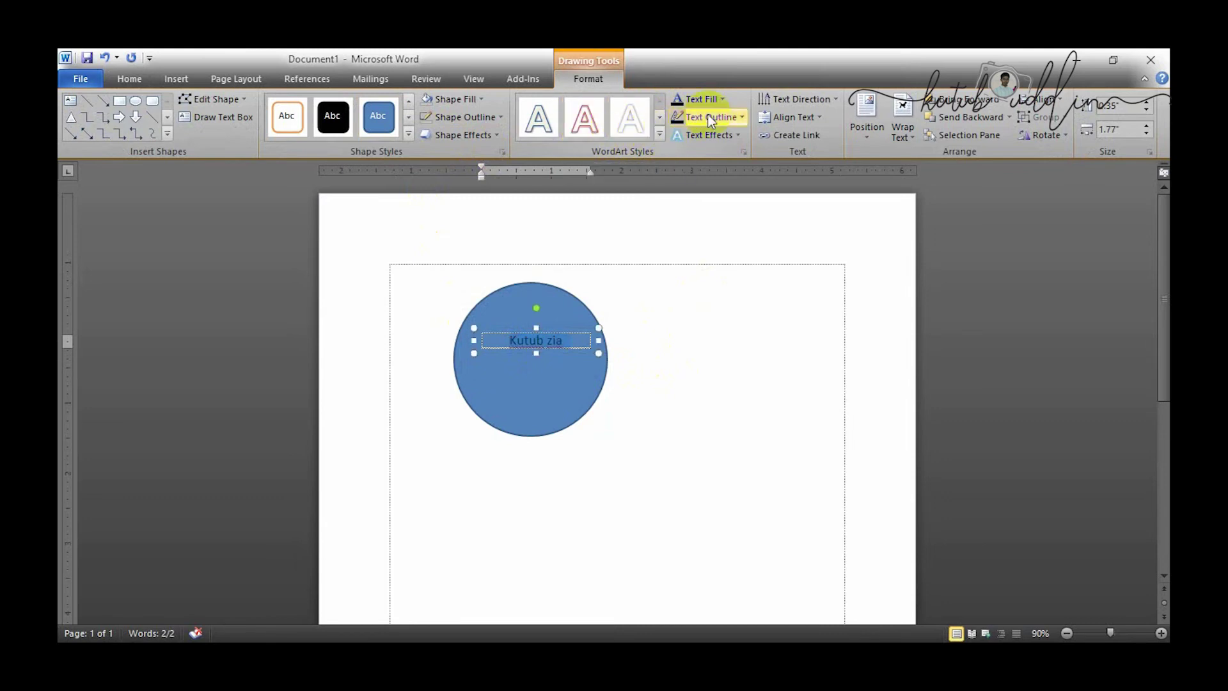
pyautogui.click(724, 97)
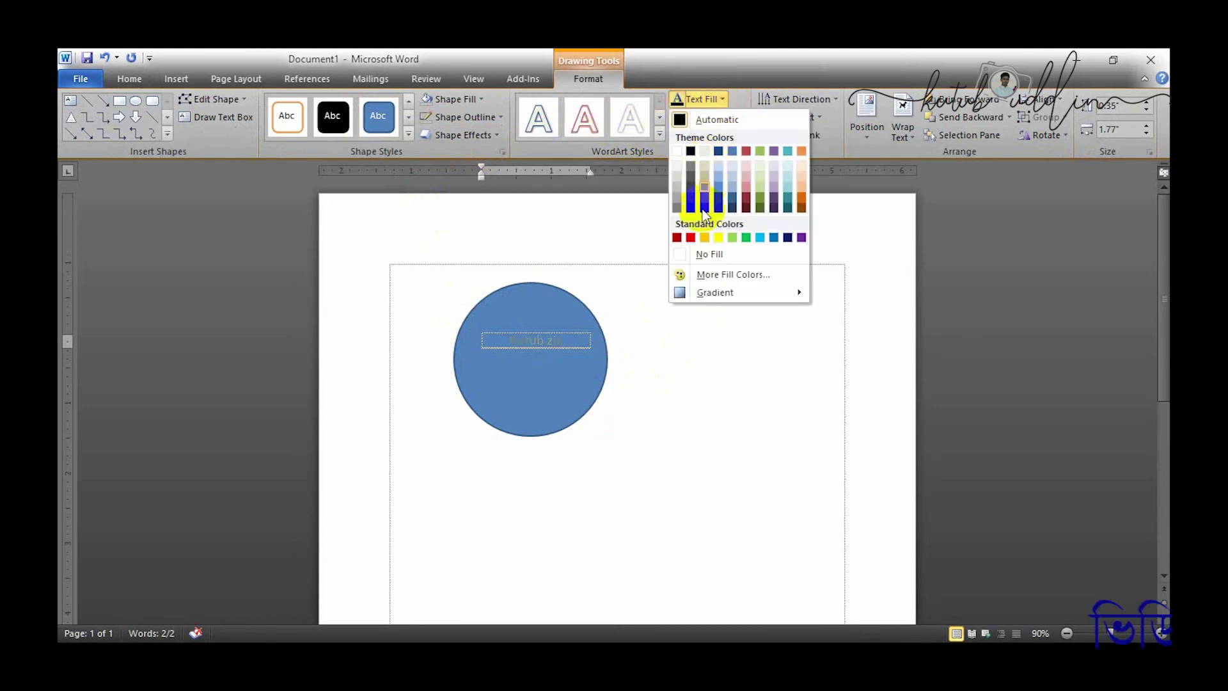
pyautogui.click(691, 238)
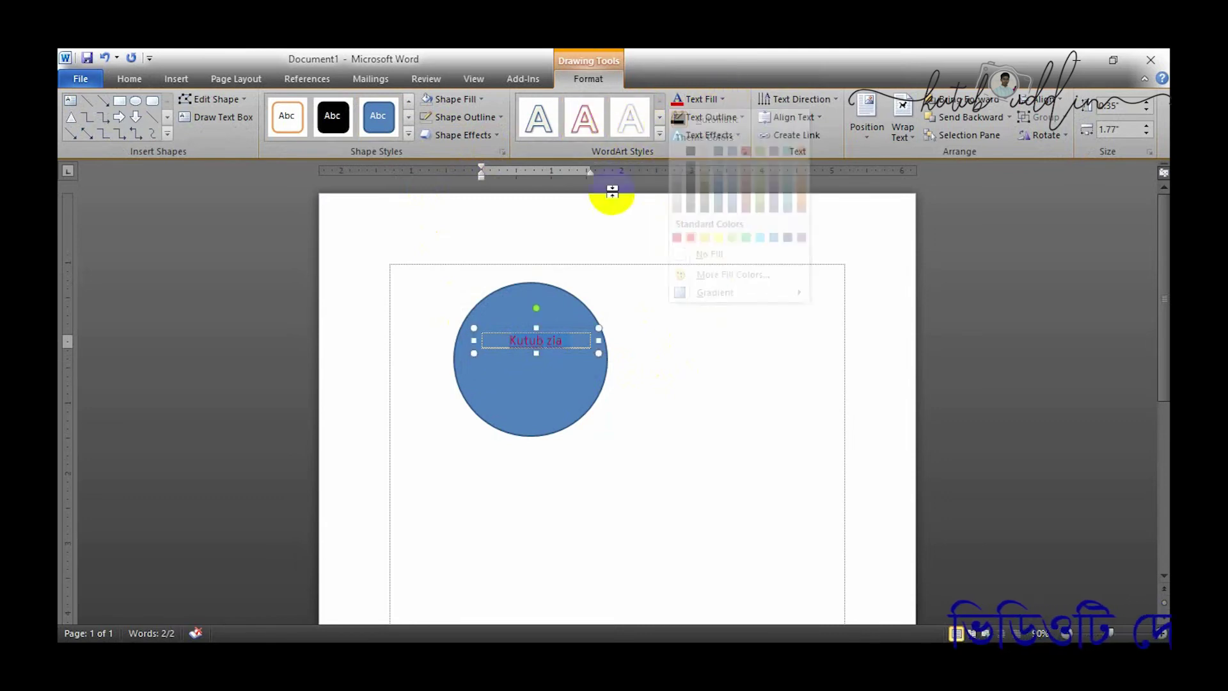
pyautogui.click(719, 118)
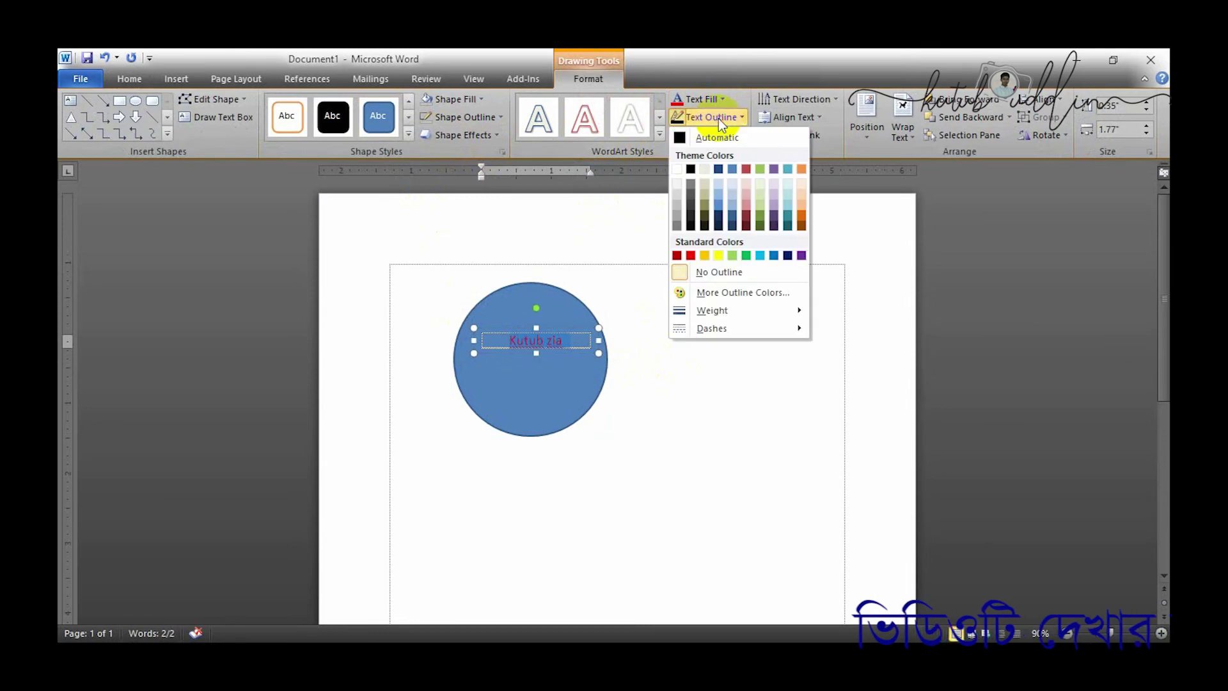
pyautogui.click(690, 170)
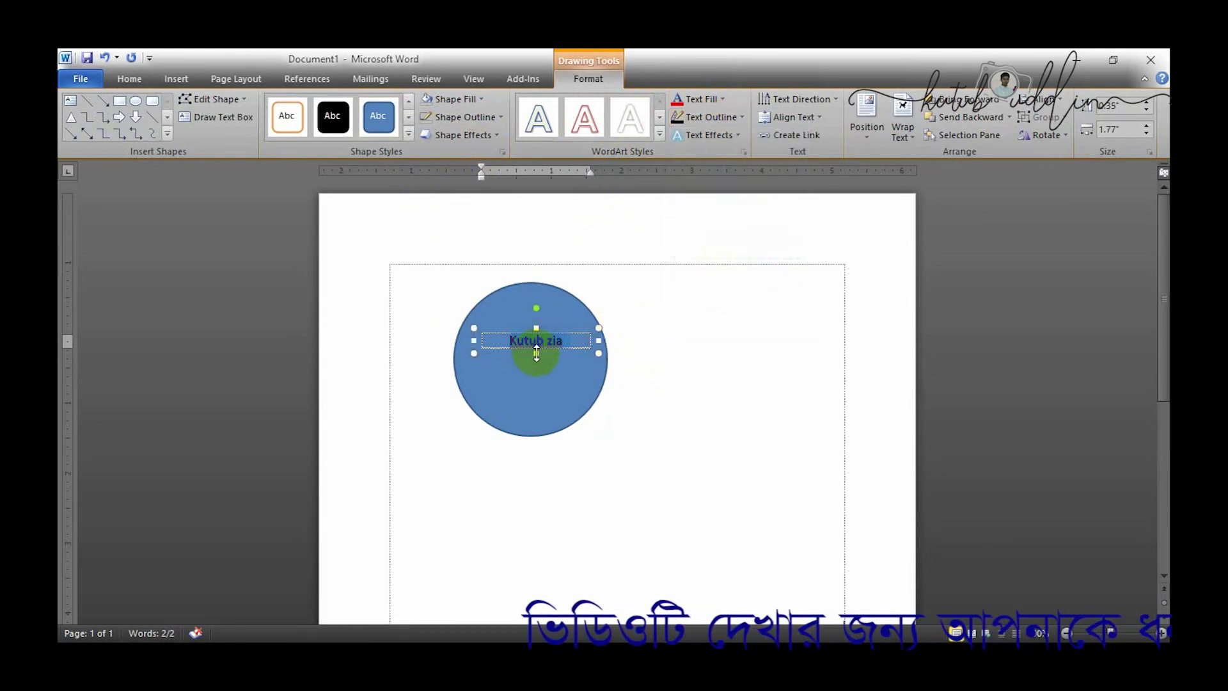
# Enlarge the Kutub zia font size by one step.
pyautogui.moveTo(562, 340); pyautogui.dragTo(493, 334)
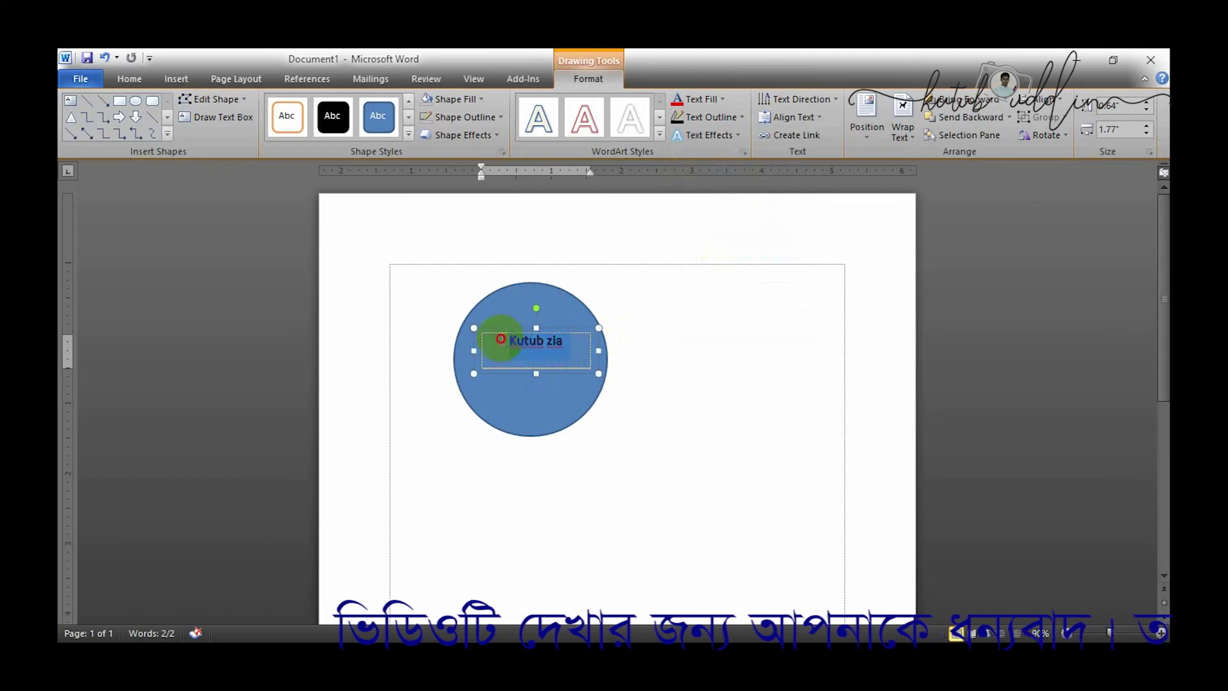
pyautogui.hotkey('ctrl', ']')
pyautogui.hotkey('ctrl', ']')
pyautogui.hotkey('ctrl', ']')
pyautogui.hotkey('ctrl', ']')
pyautogui.hotkey('ctrl', ']')
pyautogui.hotkey('ctrl', ']')
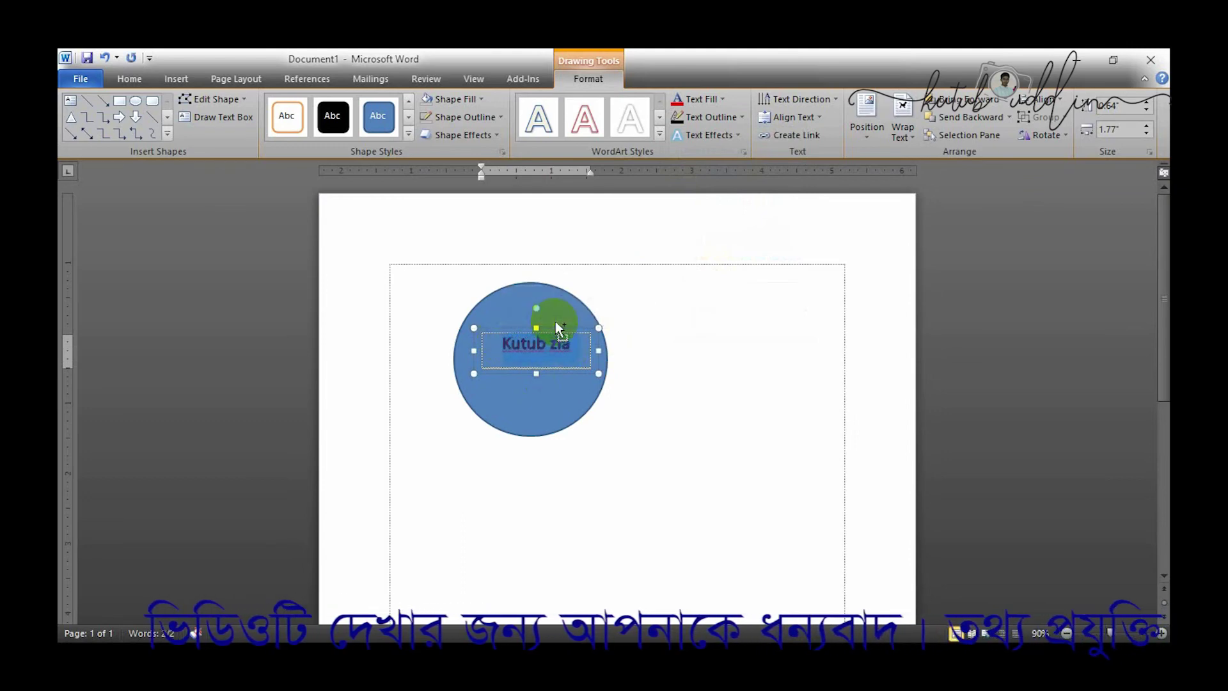
pyautogui.click(729, 135)
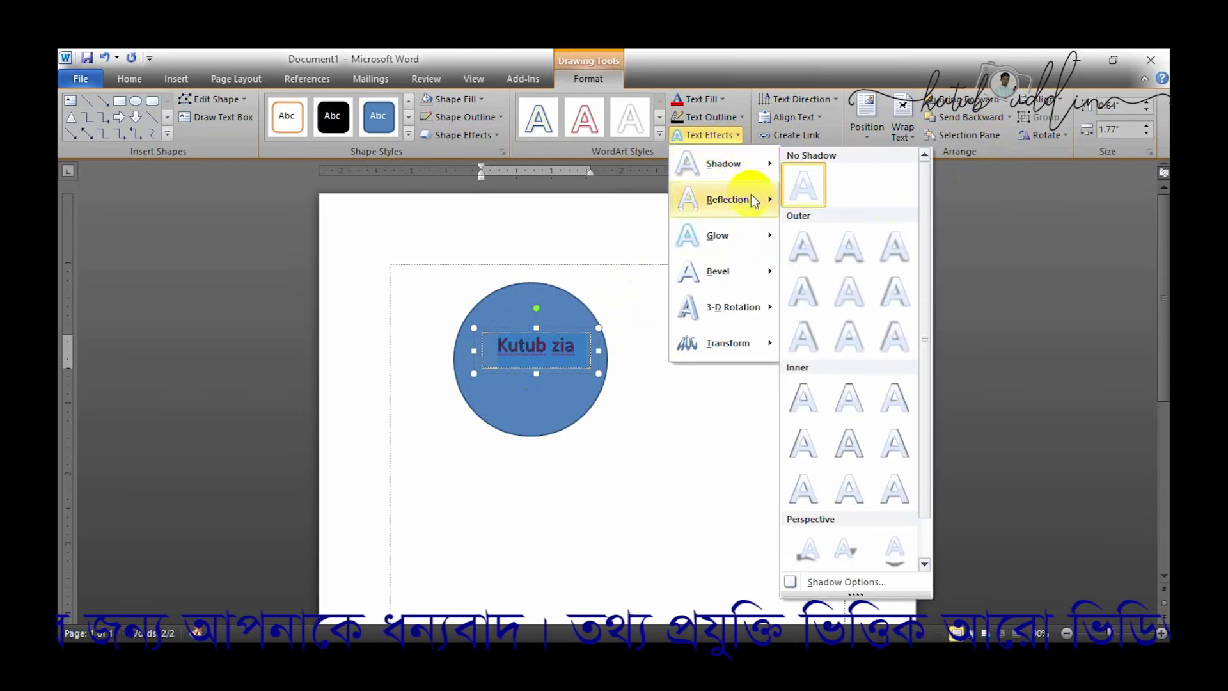
# Apply the third Parallel 3-D Rotation preset to the Kutub zia text.
pyautogui.moveTo(748, 199)
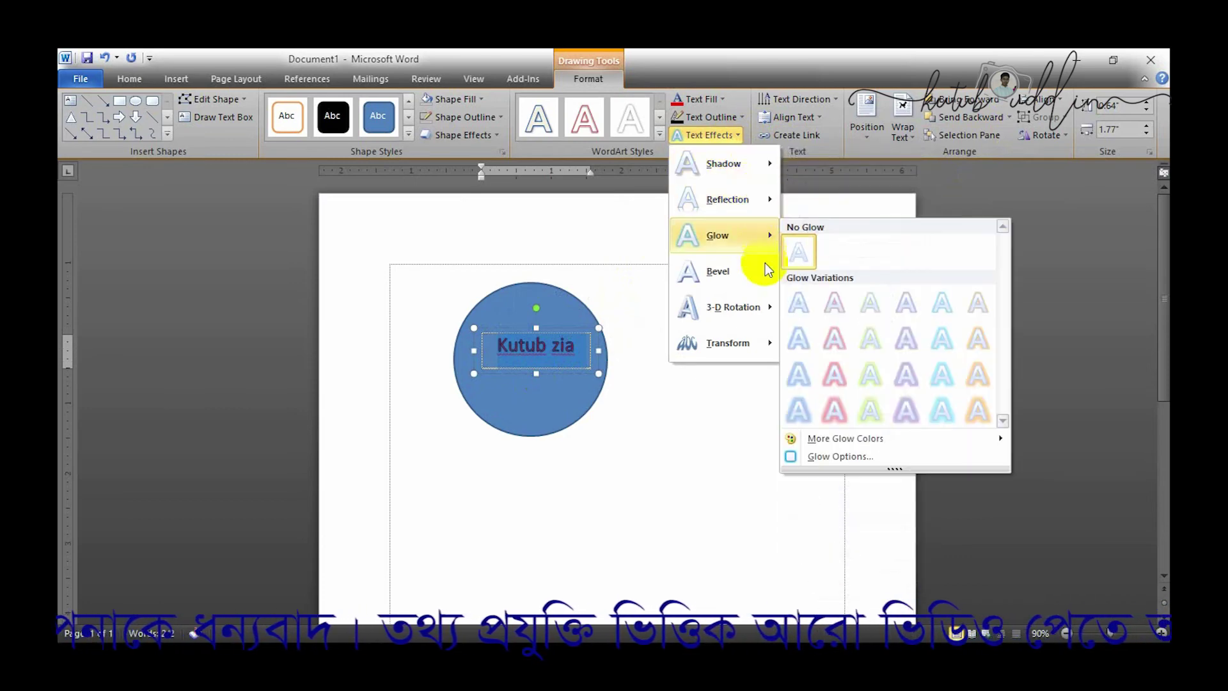
pyautogui.moveTo(762, 286)
pyautogui.moveTo(769, 312)
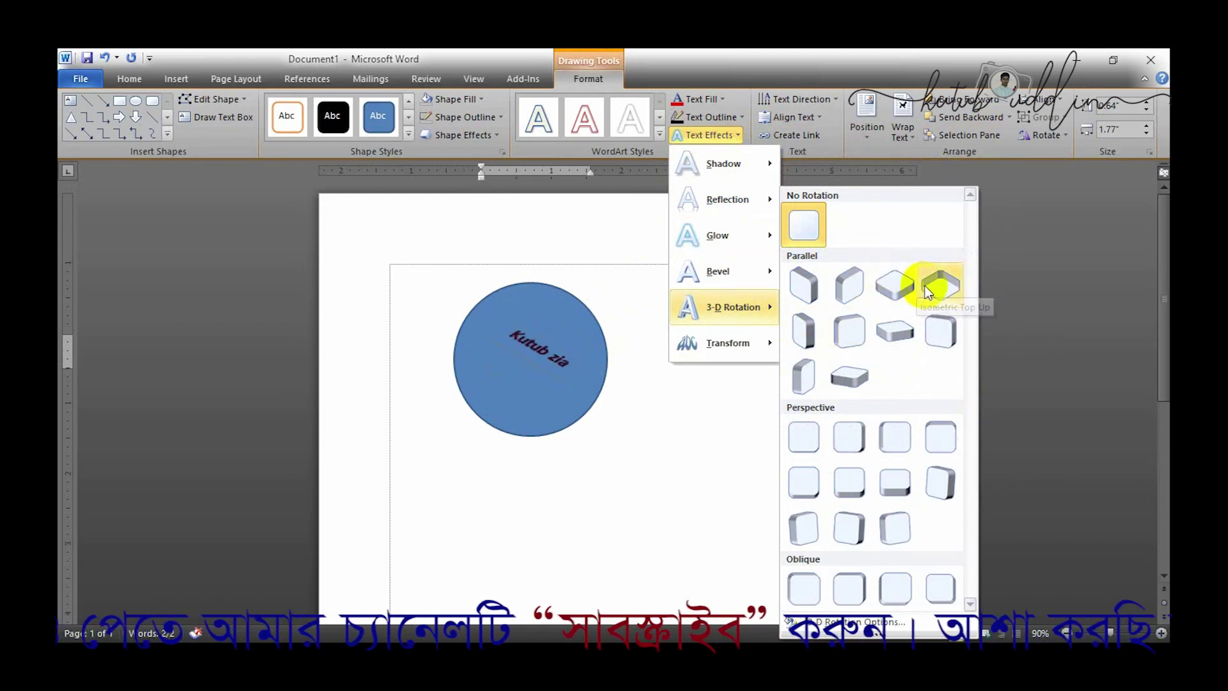
pyautogui.click(902, 285)
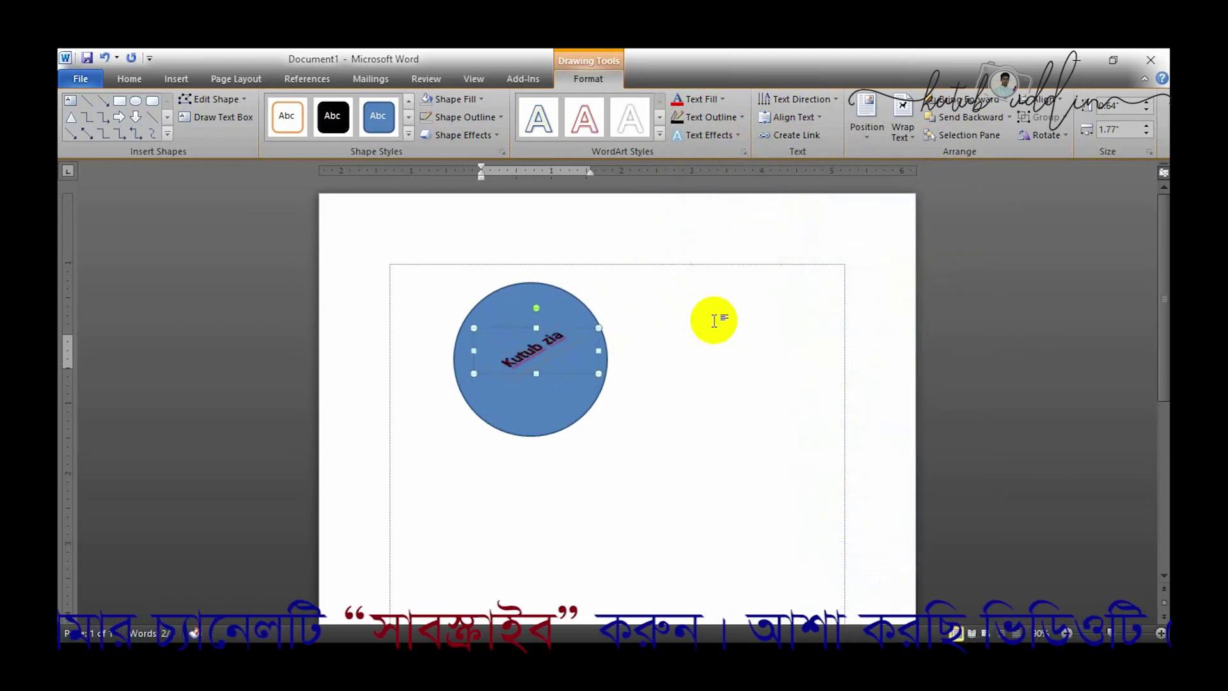
# Set the Kutub zia text box's vertical text alignment to Middle.
pyautogui.click(805, 102)
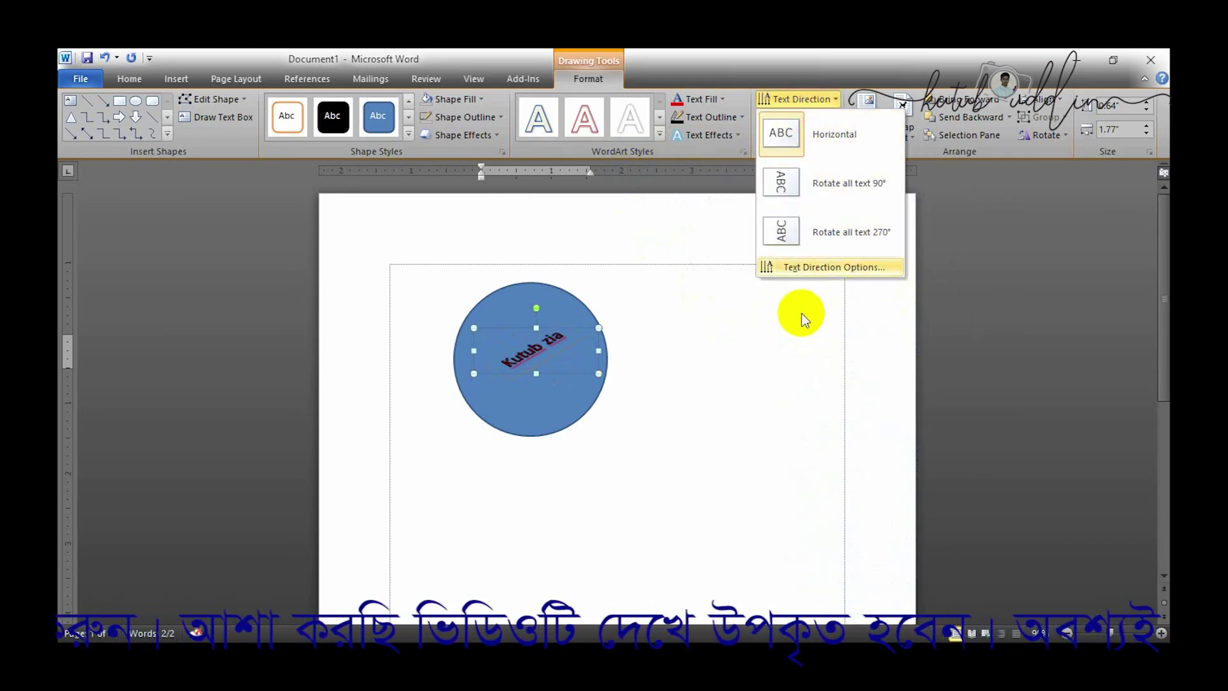
pyautogui.press('Escape')
pyautogui.click(792, 117)
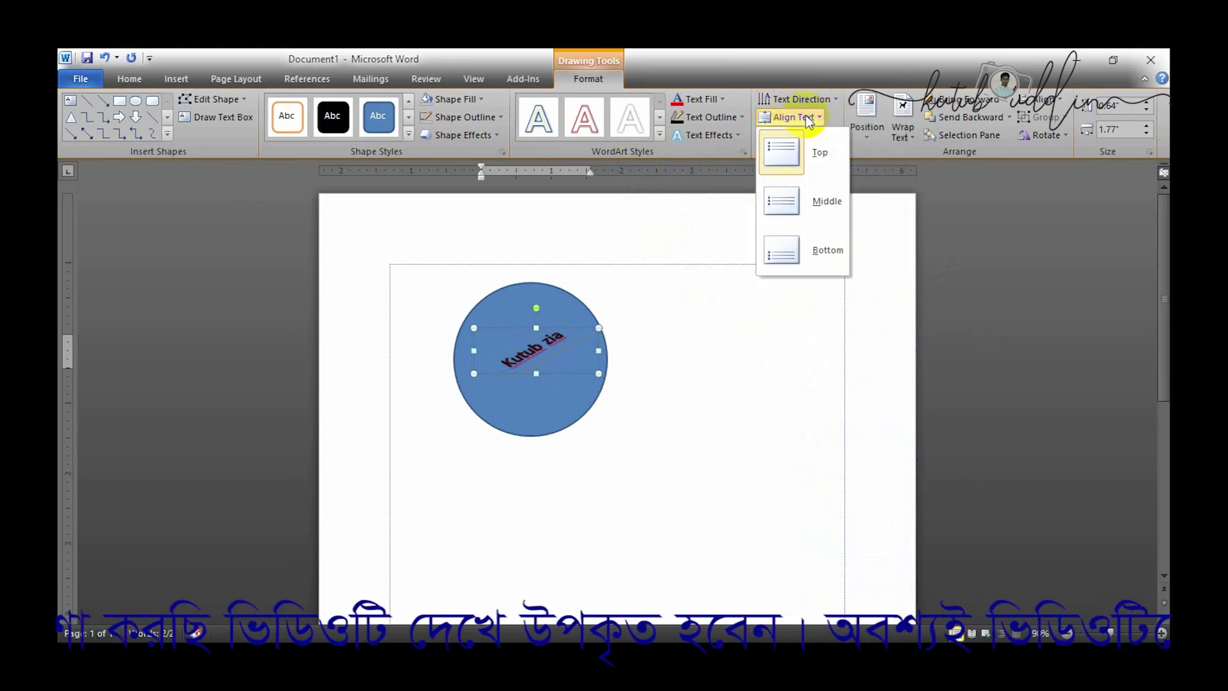
pyautogui.click(813, 198)
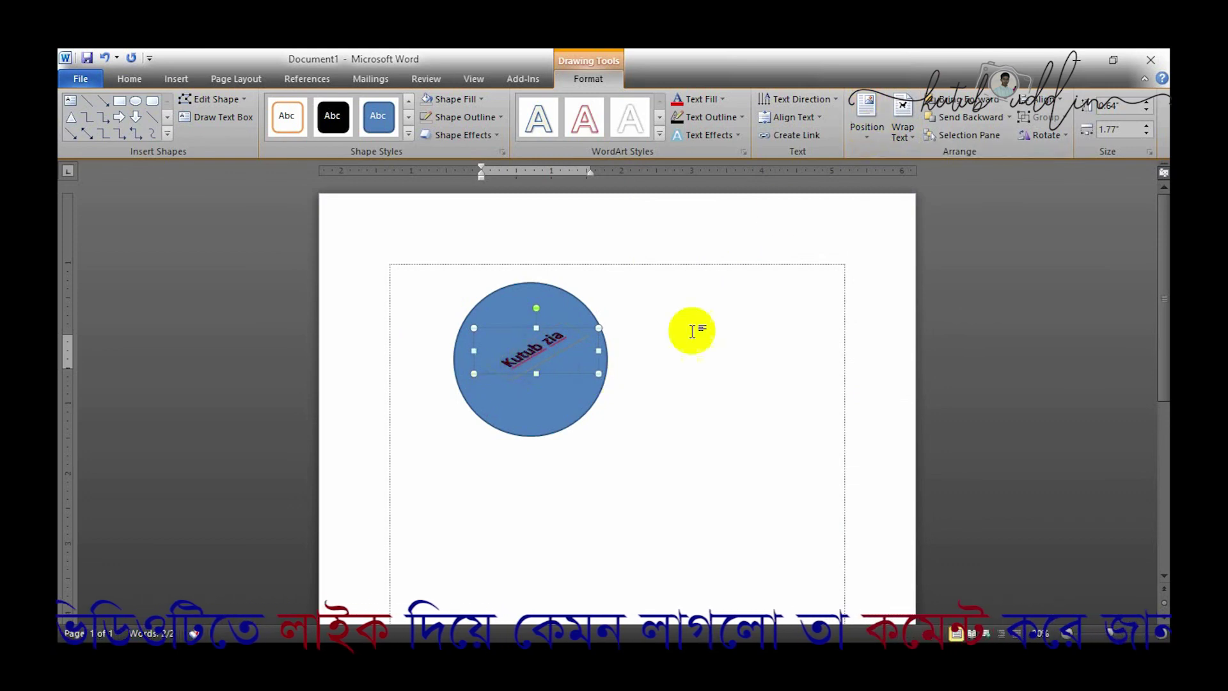
pyautogui.click(559, 357)
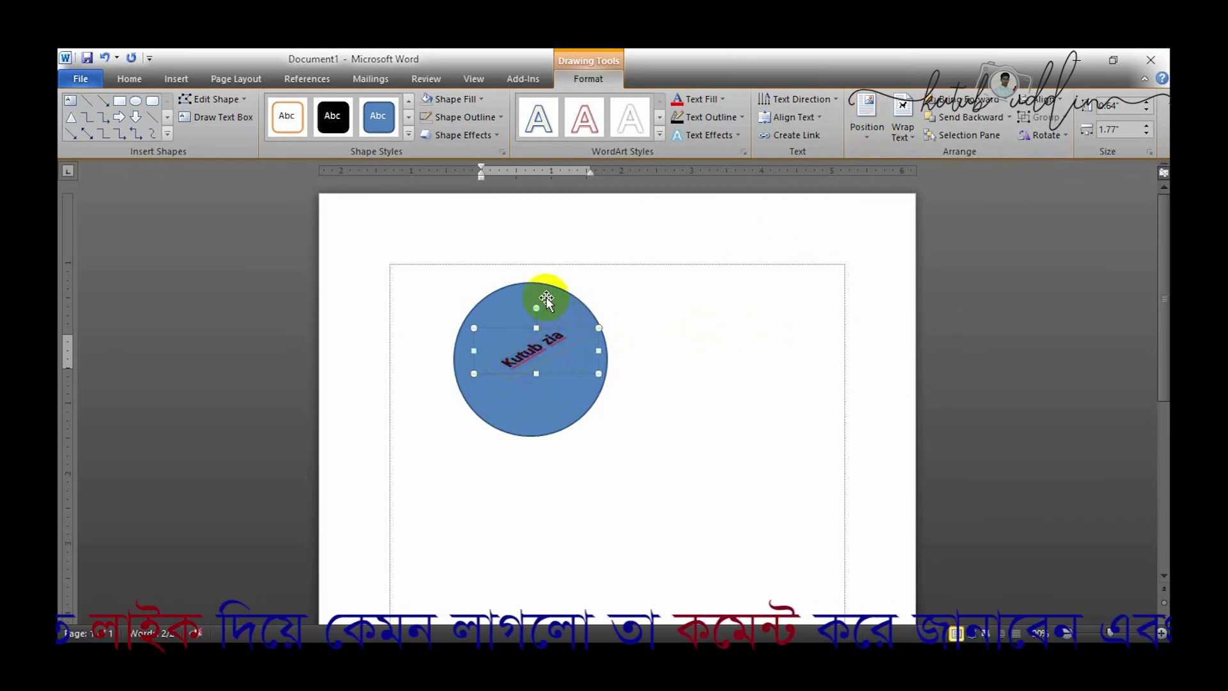